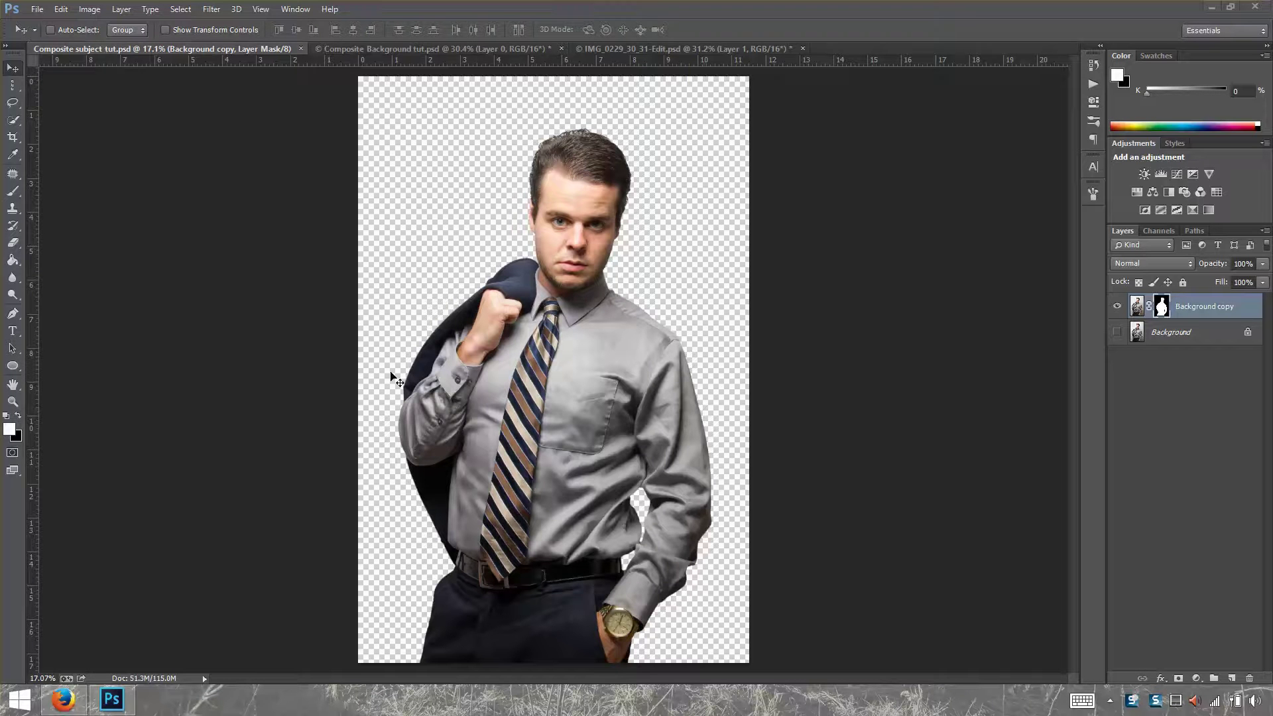
# Bring the man's masked cutout into Composite Background tut.psd, accepting the bit-depth and profile warnings.
pyautogui.moveTo(552, 438); pyautogui.dragTo(530, 211)
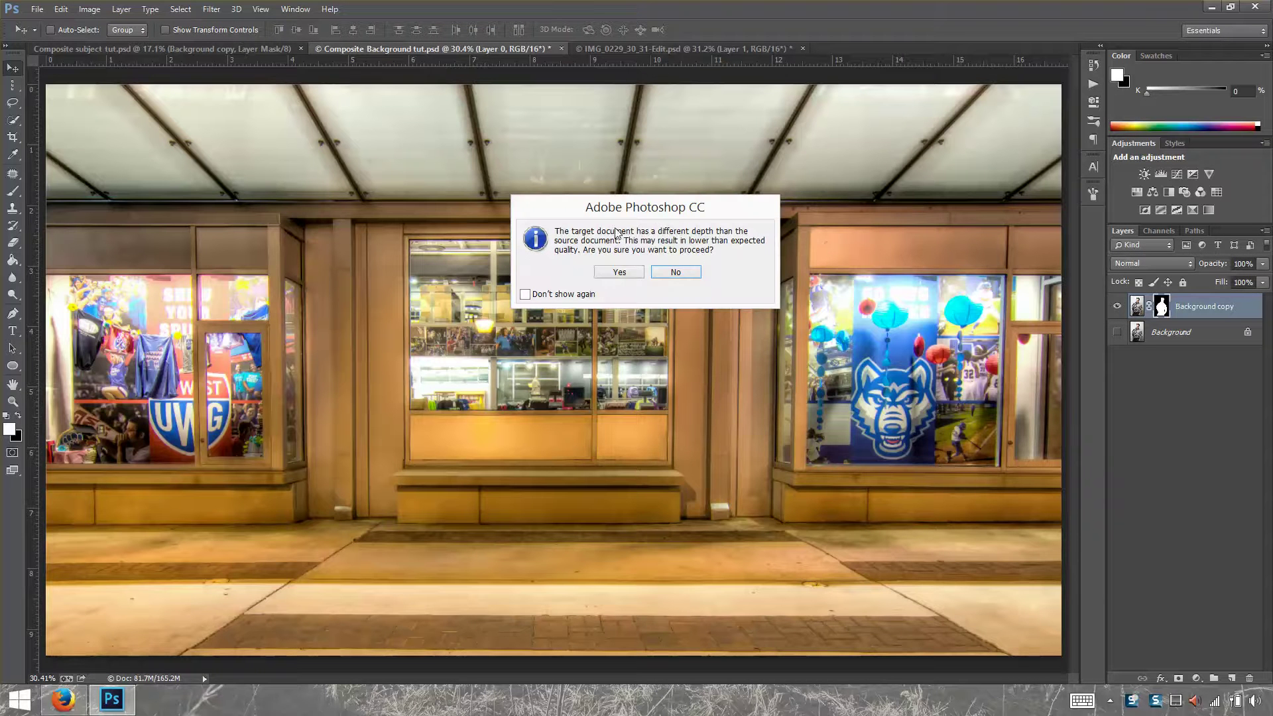
pyautogui.click(615, 273)
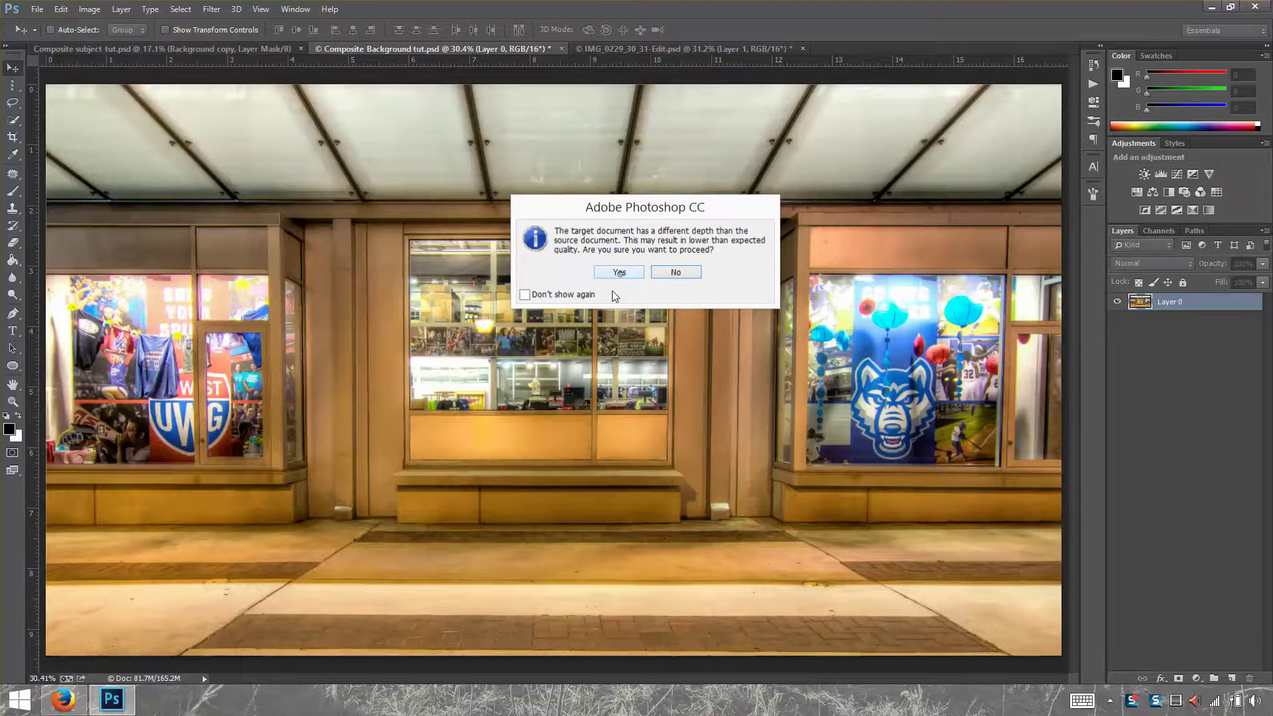
pyautogui.click(690, 306)
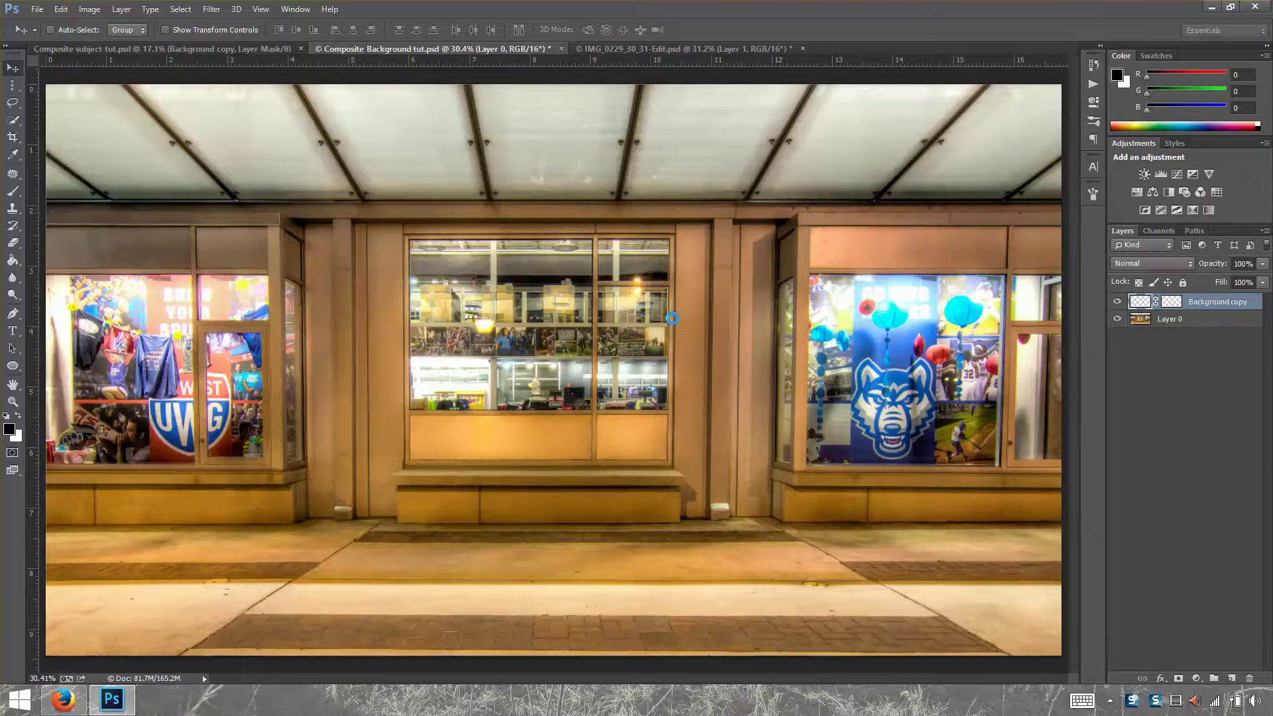
# Try a proportional Free Transform resize on the man's layer, then undo it.
pyautogui.keyDown('alt'); pyautogui.scroll(-4, 628, 320); pyautogui.keyUp('alt')
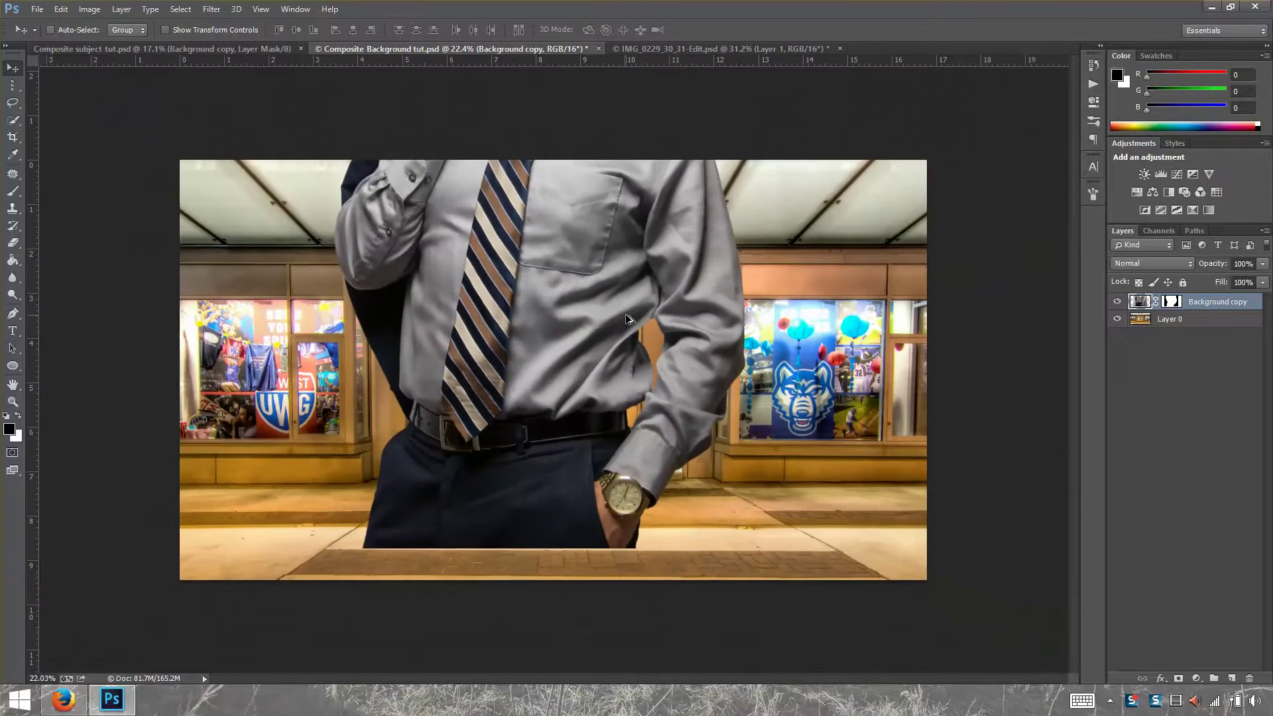
pyautogui.keyDown('alt'); pyautogui.scroll(-3, 628, 320); pyautogui.keyUp('alt')
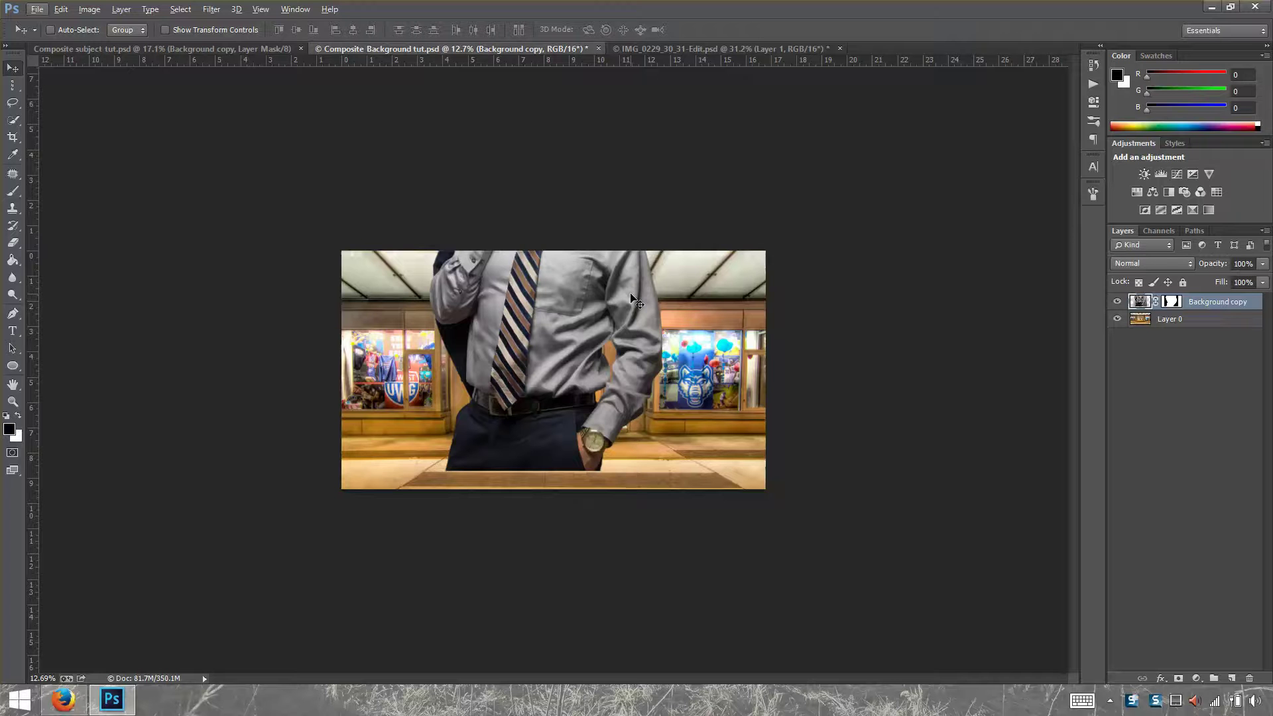
pyautogui.hotkey('ctrl', 't')
pyautogui.scroll(-2, 630, 297)
pyautogui.scroll(-1, 630, 292)
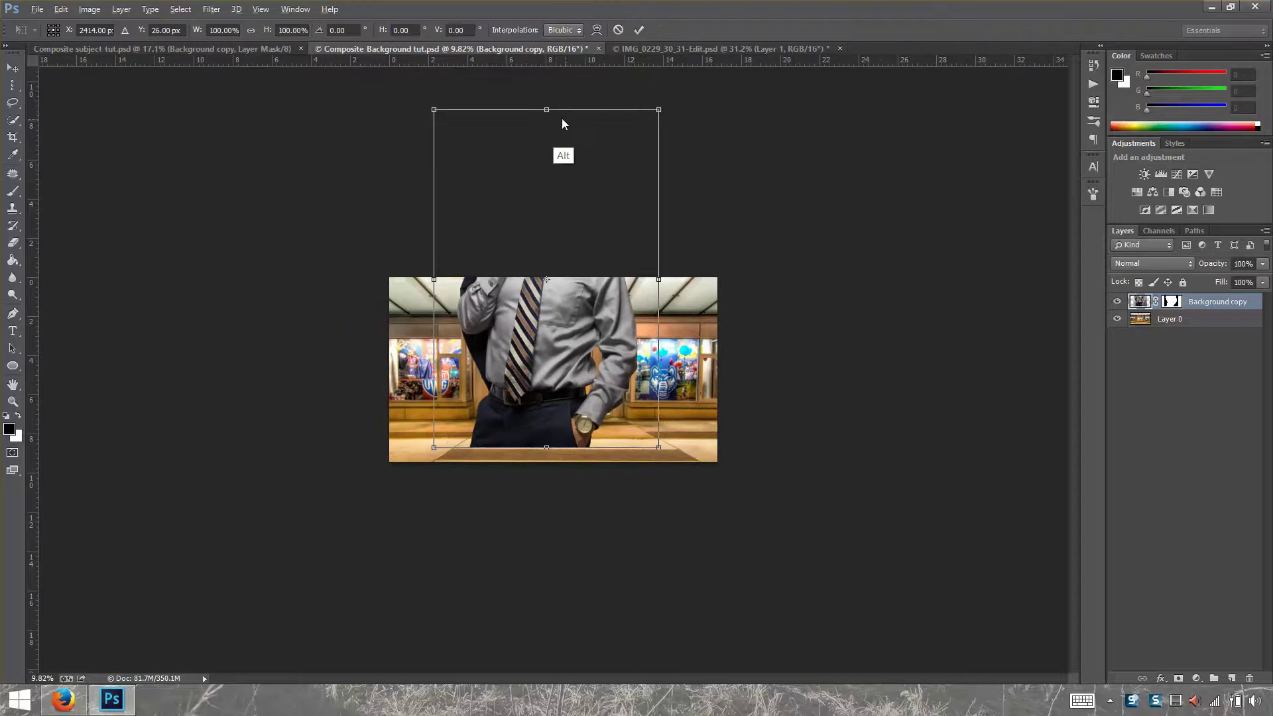
pyautogui.press('shift')
pyautogui.moveTo(435, 111); pyautogui.dragTo(555, 258)
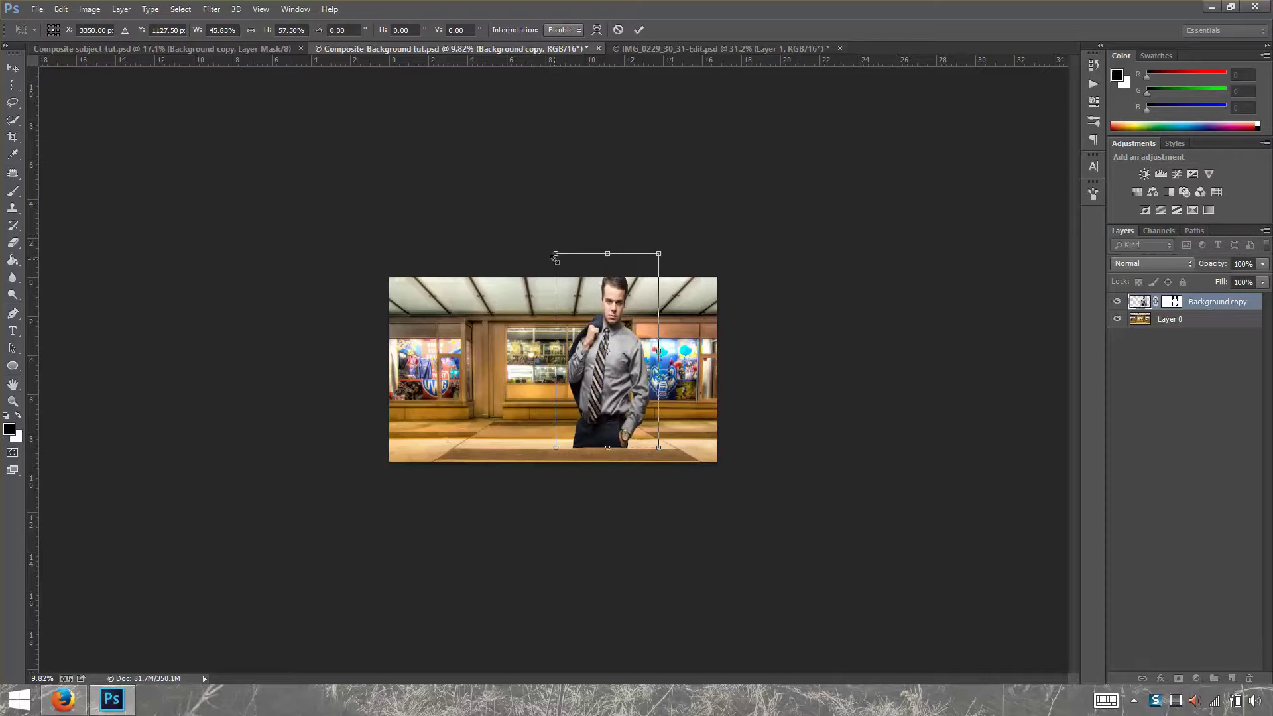
pyautogui.hotkey('ctrl', 'z')
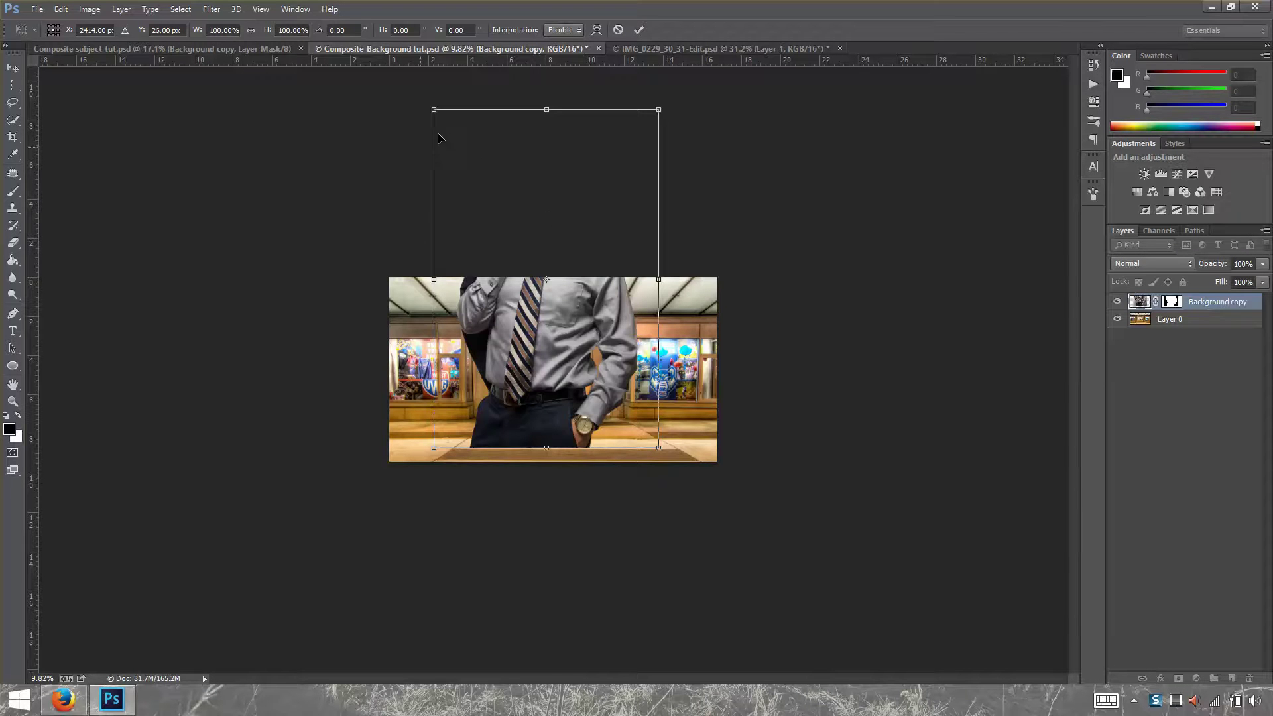
# Scale the man to about 57% and move him left and down in front of the storefront.
pyautogui.moveTo(433, 109); pyautogui.dragTo(562, 249)
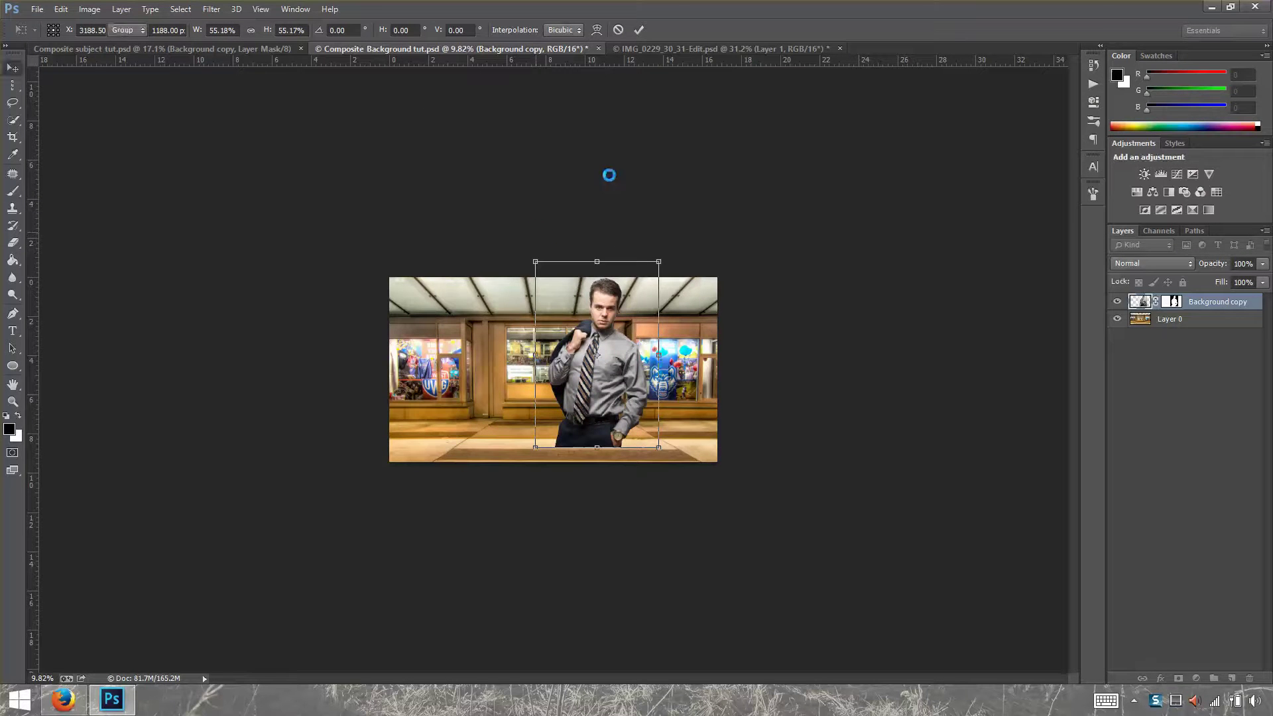
pyautogui.press('Return')
pyautogui.moveTo(614, 363); pyautogui.dragTo(571, 377)
pyautogui.hotkey('ctrl', '0')
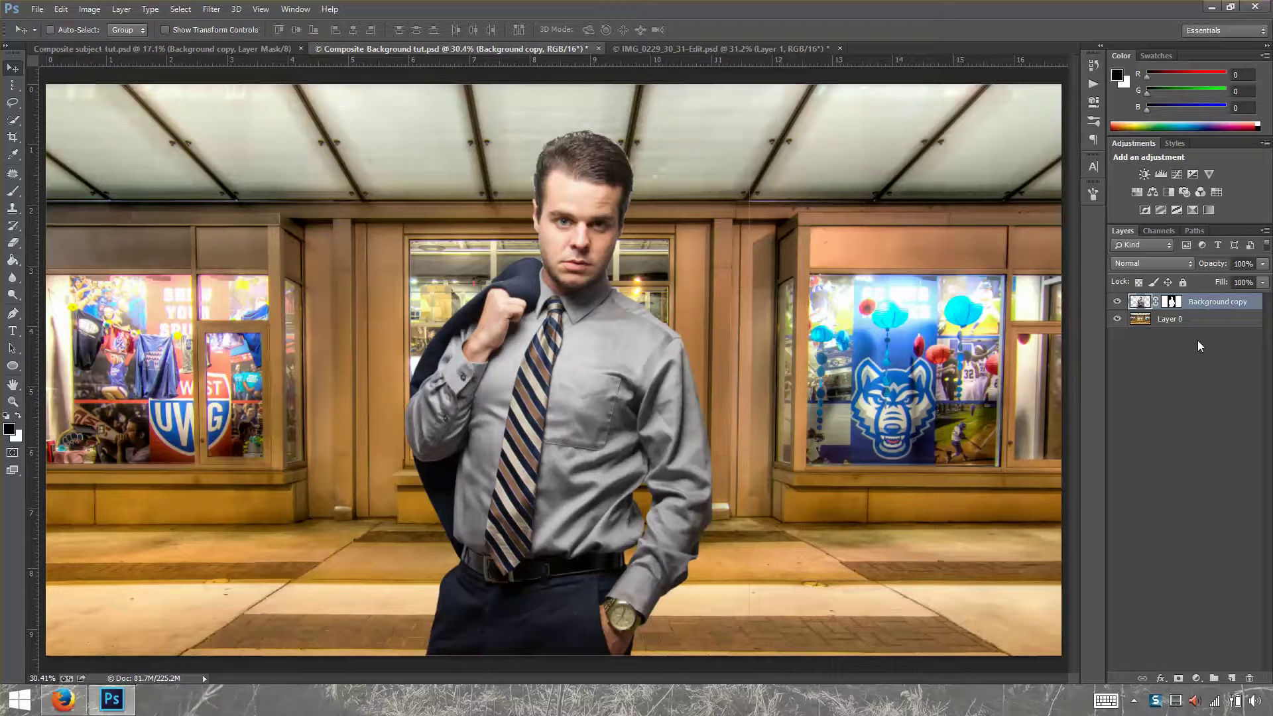
# Enlarge the Layer 0 storefront proportionally to 113.47% and shift it right behind the man.
pyautogui.click(1142, 325)
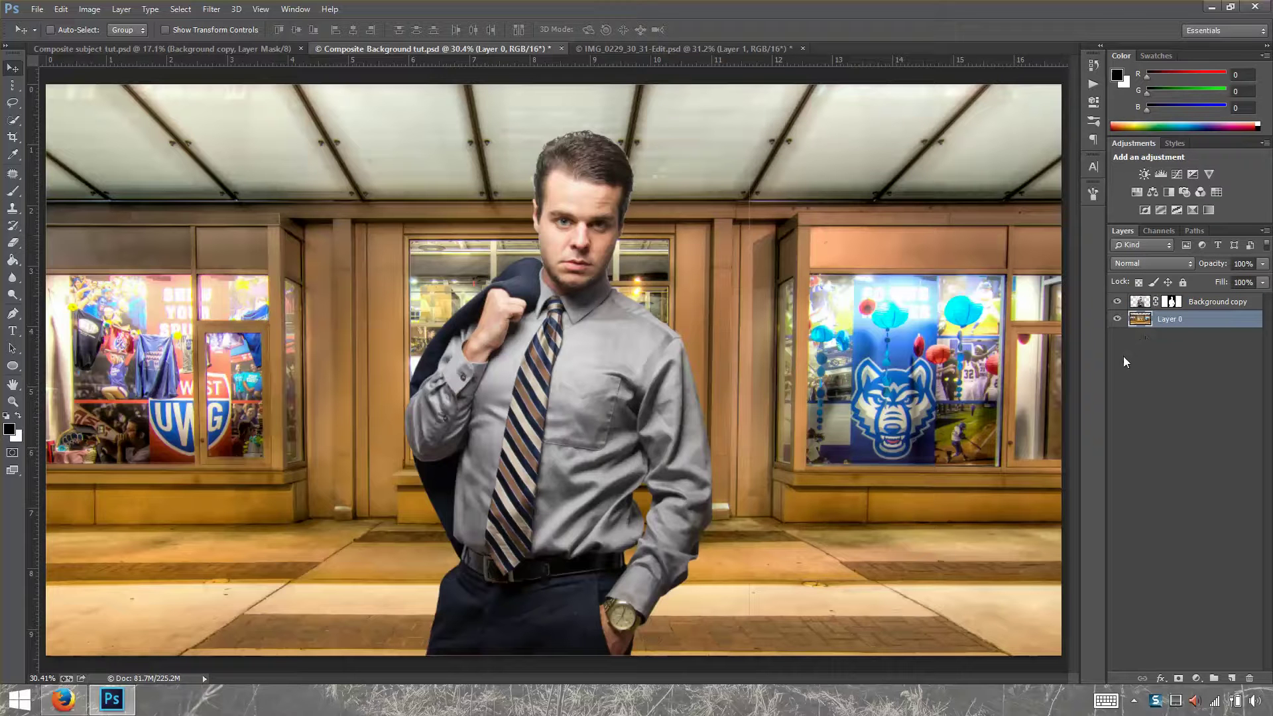
pyautogui.press('alt')
pyautogui.hotkey('ctrl', 't')
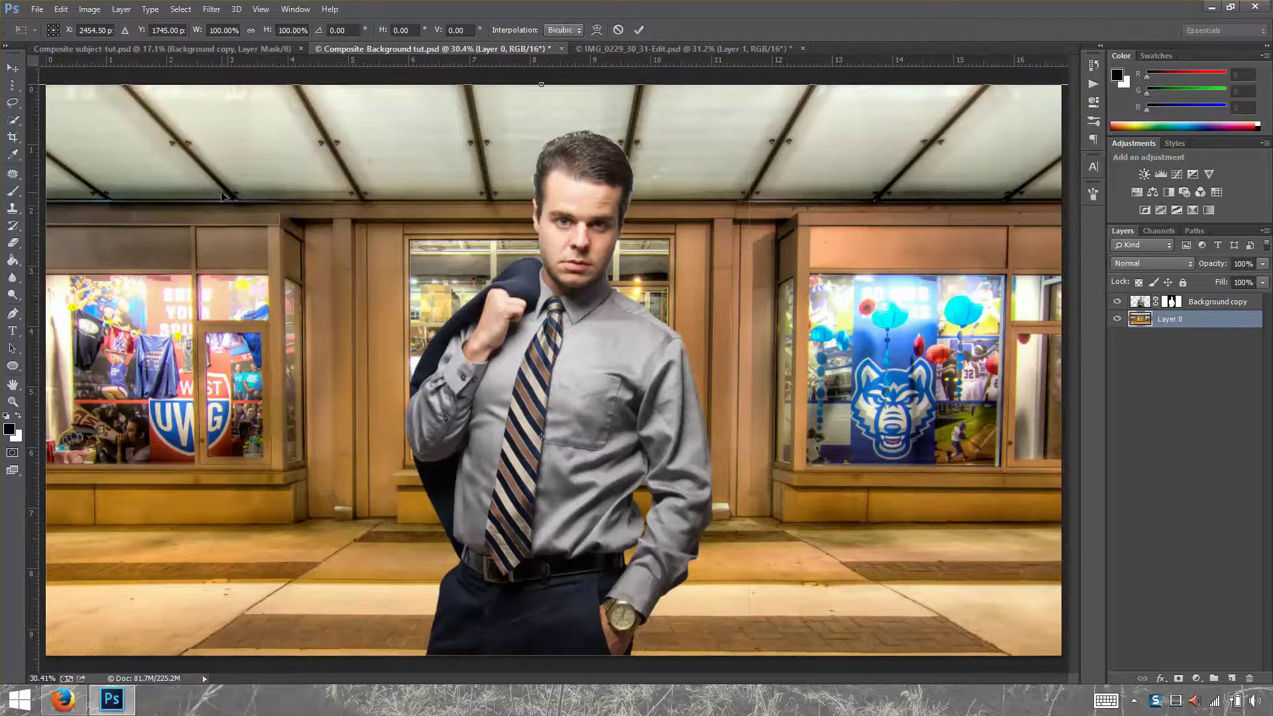
pyautogui.hotkey('ctrl', '0')
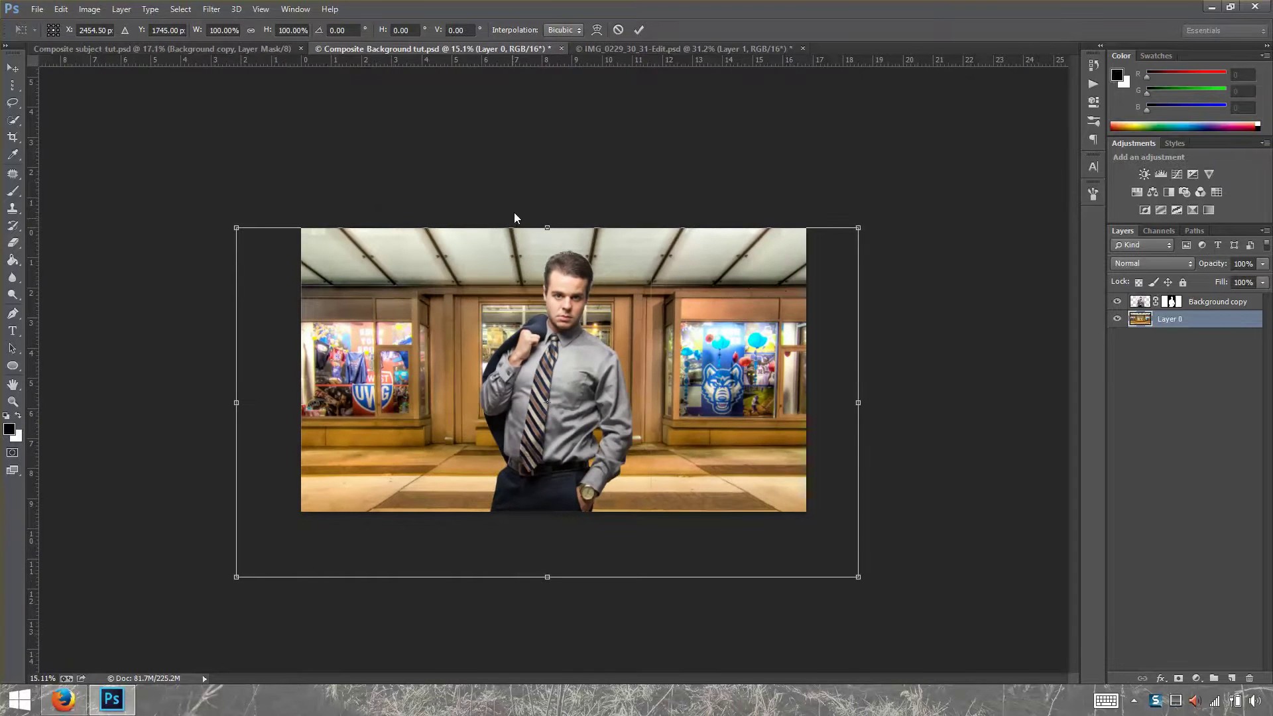
pyautogui.press('shift')
pyautogui.moveTo(237, 230); pyautogui.dragTo(152, 179)
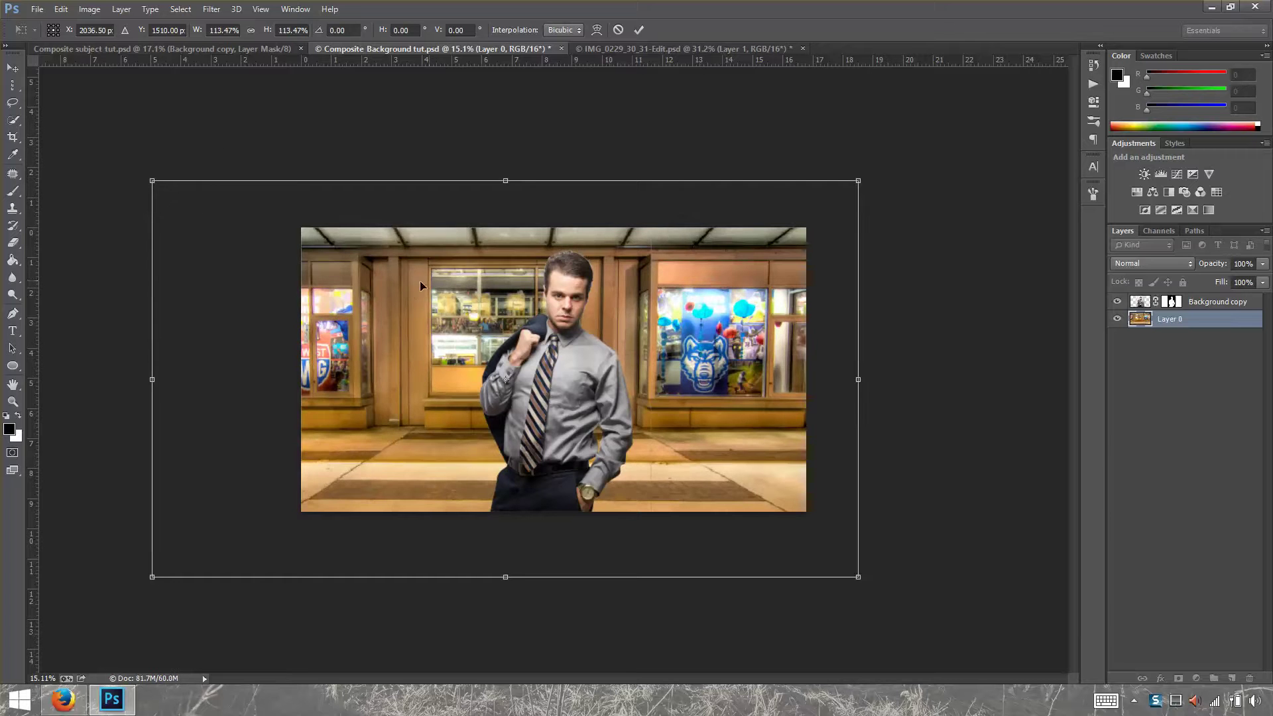
pyautogui.moveTo(406, 290); pyautogui.dragTo(456, 337)
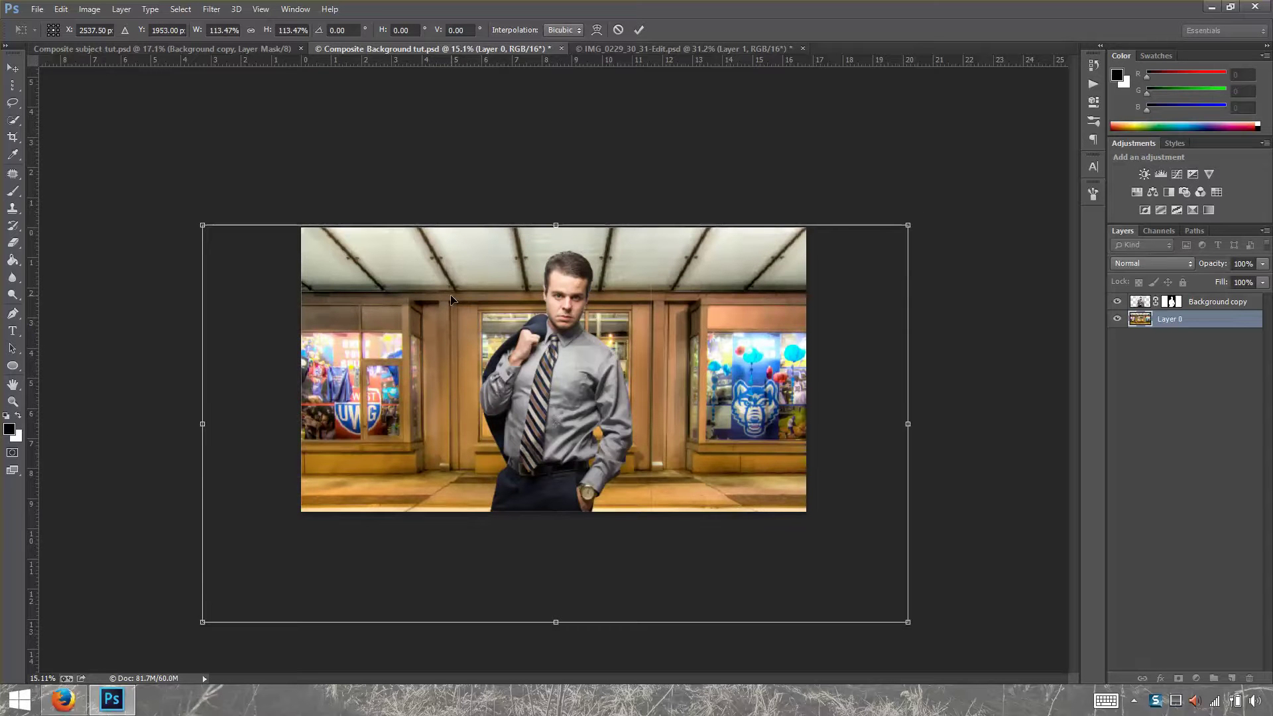
pyautogui.press('Return')
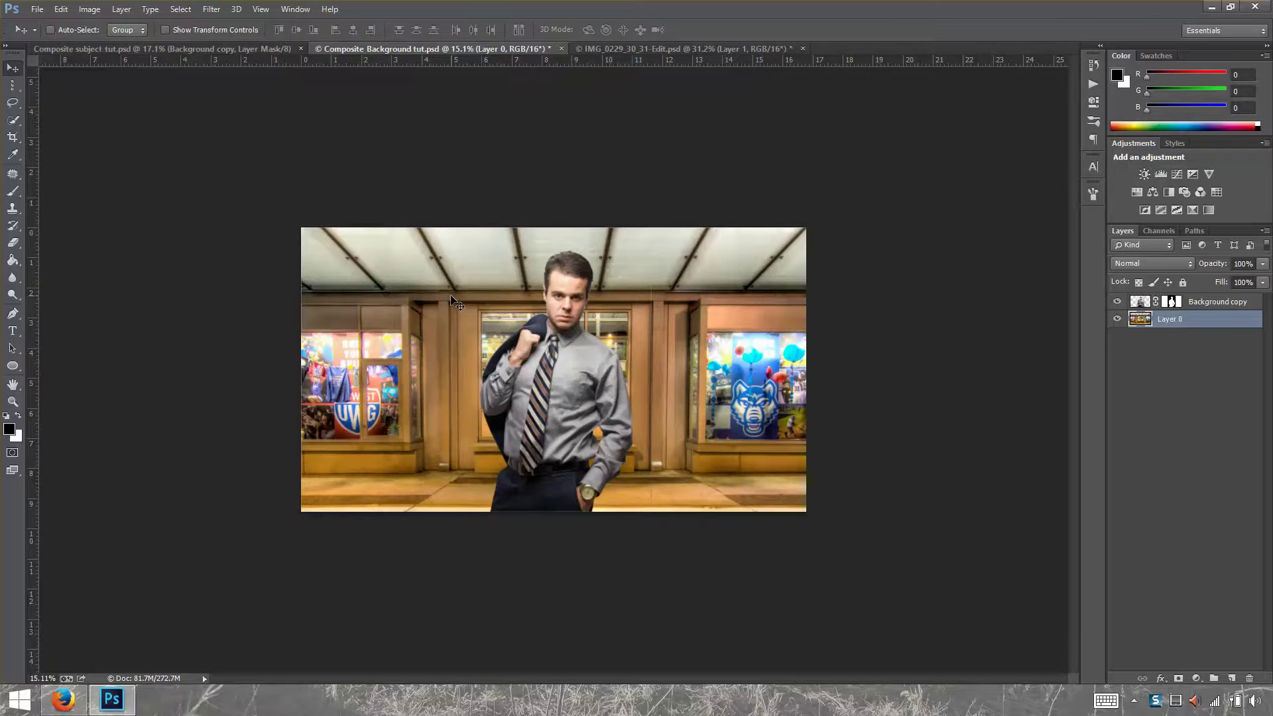
# Move the man's Background copy layer slightly to the right.
pyautogui.hotkey('ctrl', '0')
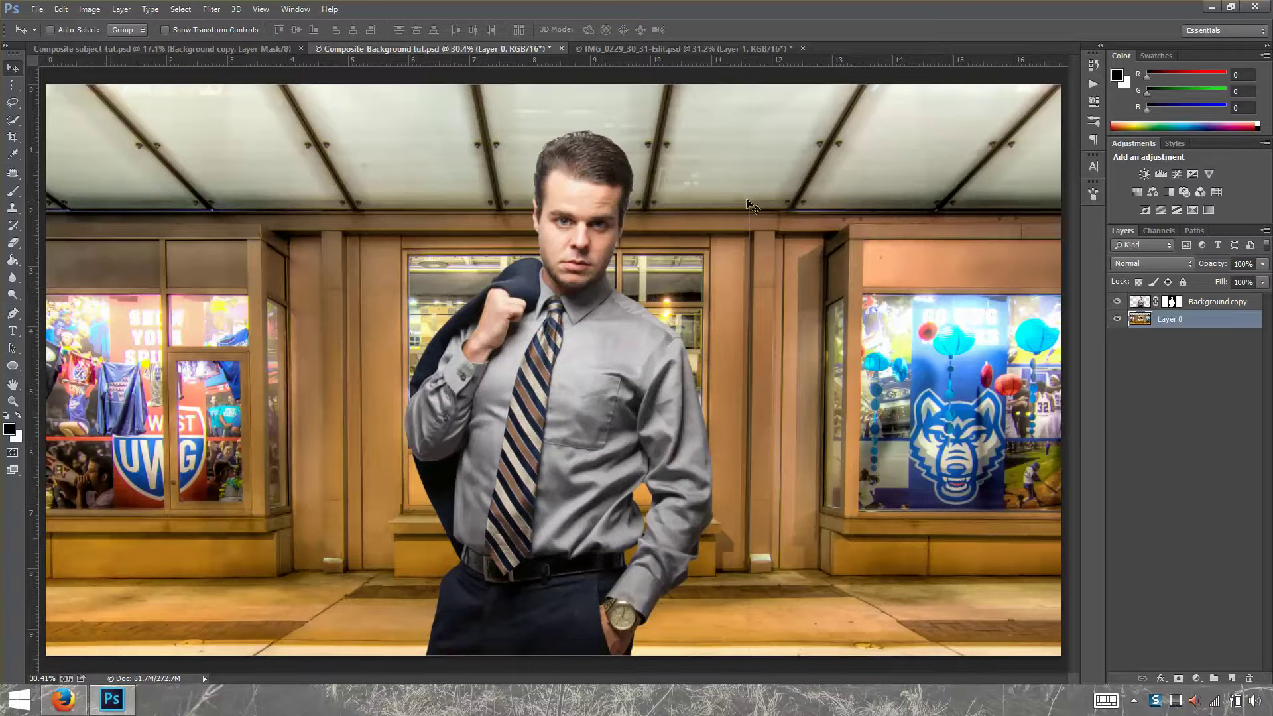
pyautogui.moveTo(746, 195)
pyautogui.mouseDown()
pyautogui.moveTo(746, 222)
pyautogui.moveTo(746, 190)
pyautogui.moveTo(742, 202)
pyautogui.mouseUp()
pyautogui.click(1147, 306)
pyautogui.moveTo(571, 340); pyautogui.dragTo(600, 342)
# Enlarge the man proportionally to about 104% and apply the transform.
pyautogui.hotkey('ctrl', 't')
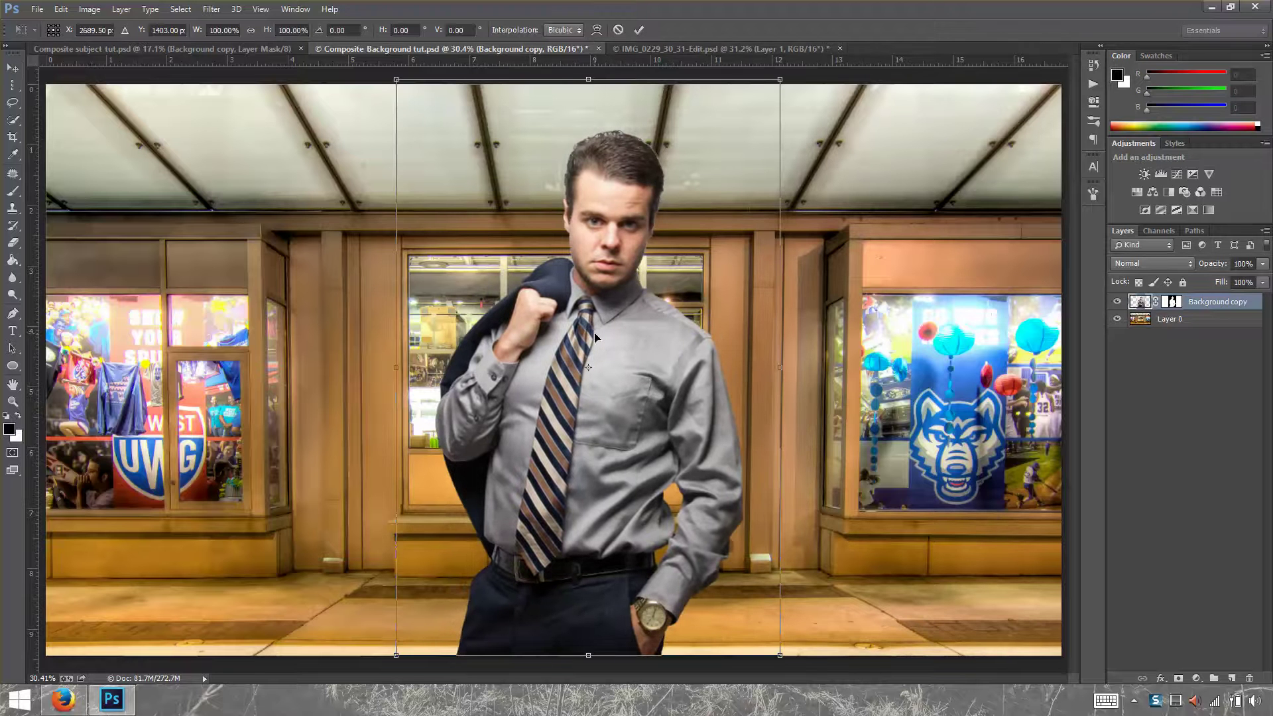
pyautogui.scroll(-2, 595, 228)
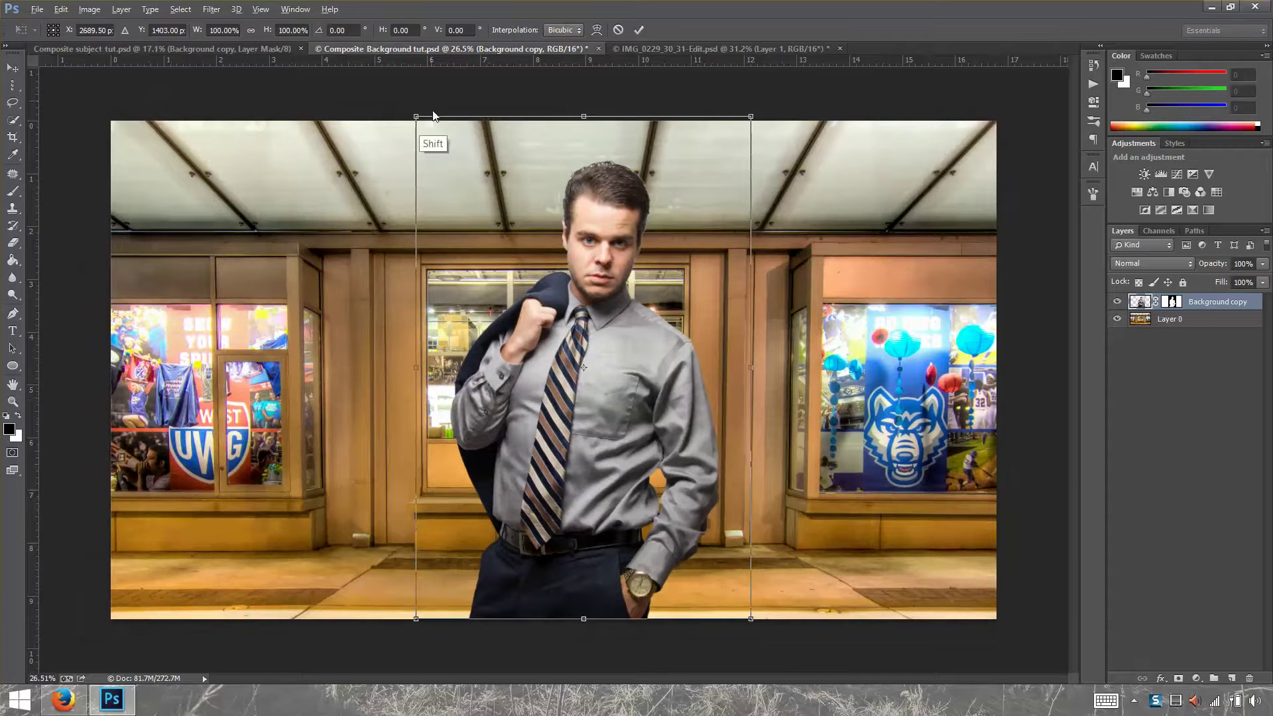
pyautogui.moveTo(413, 118); pyautogui.dragTo(370, 102)
pyautogui.press('Return')
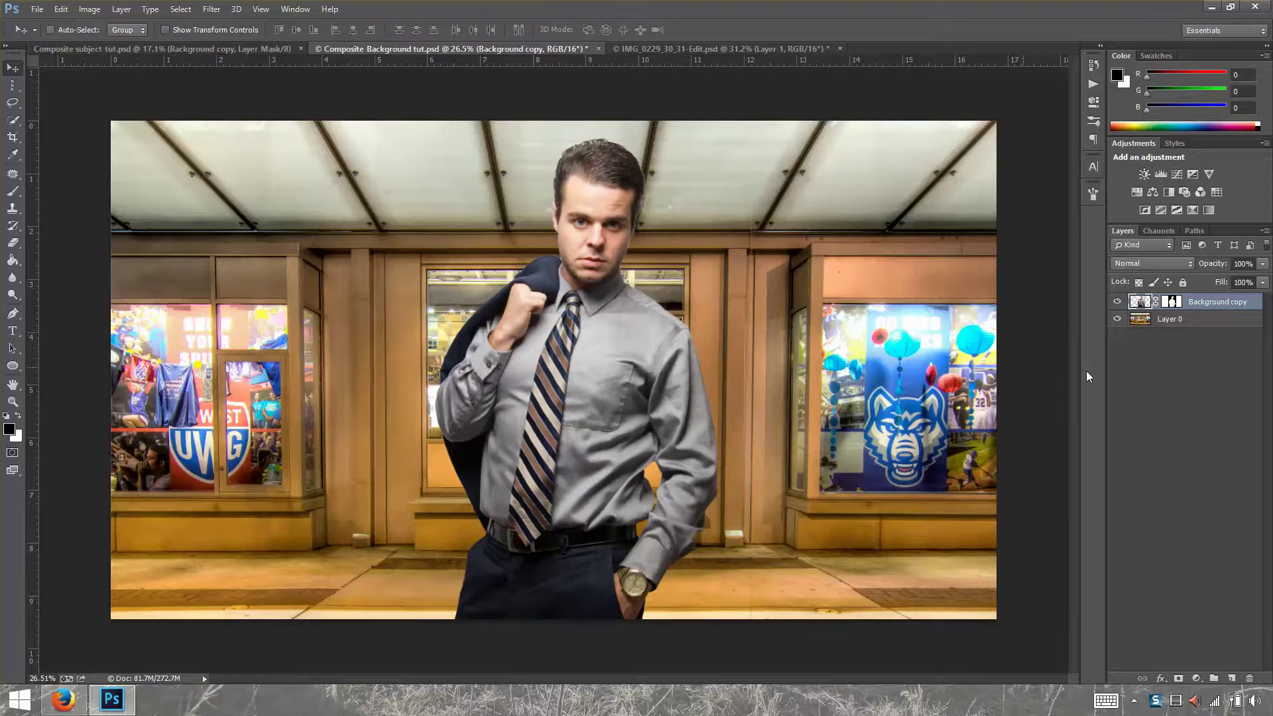
pyautogui.click(1168, 318)
# Rescale the storefront Layer 0 to about 94%, reposition it behind the man, and commit.
pyautogui.scroll(-4, 553, 371)
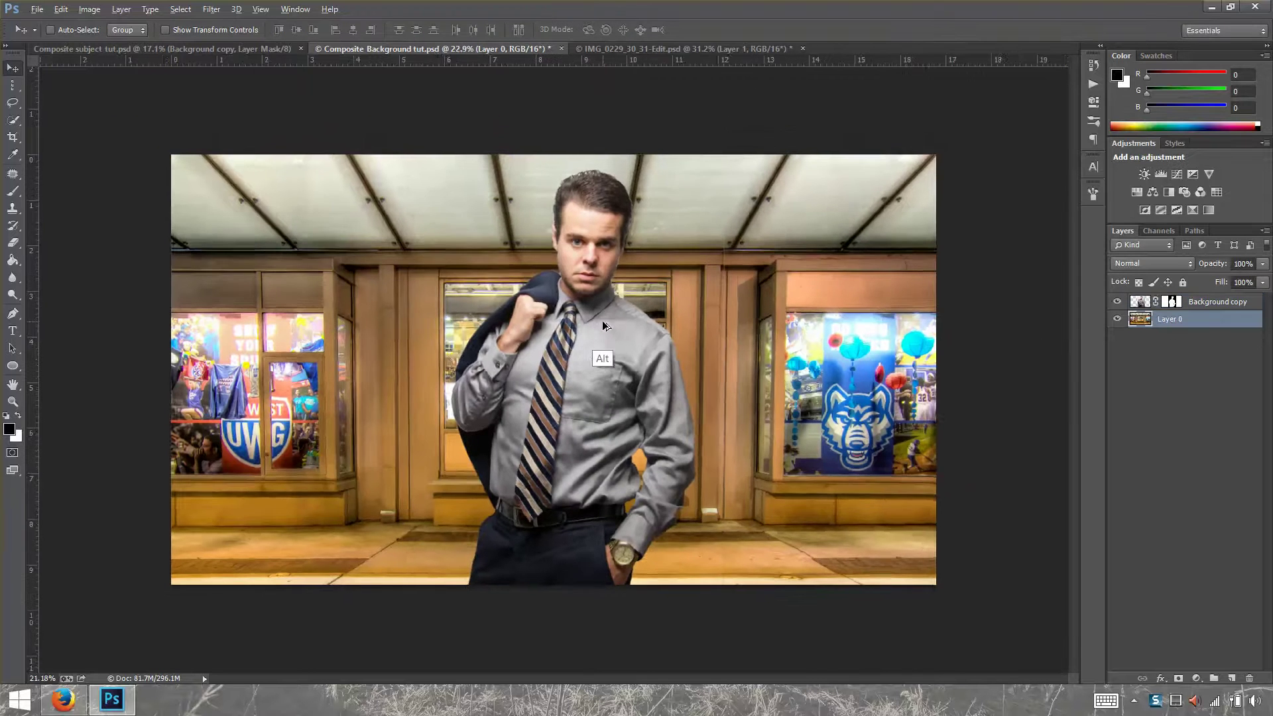
pyautogui.hotkey('ctrl', 't')
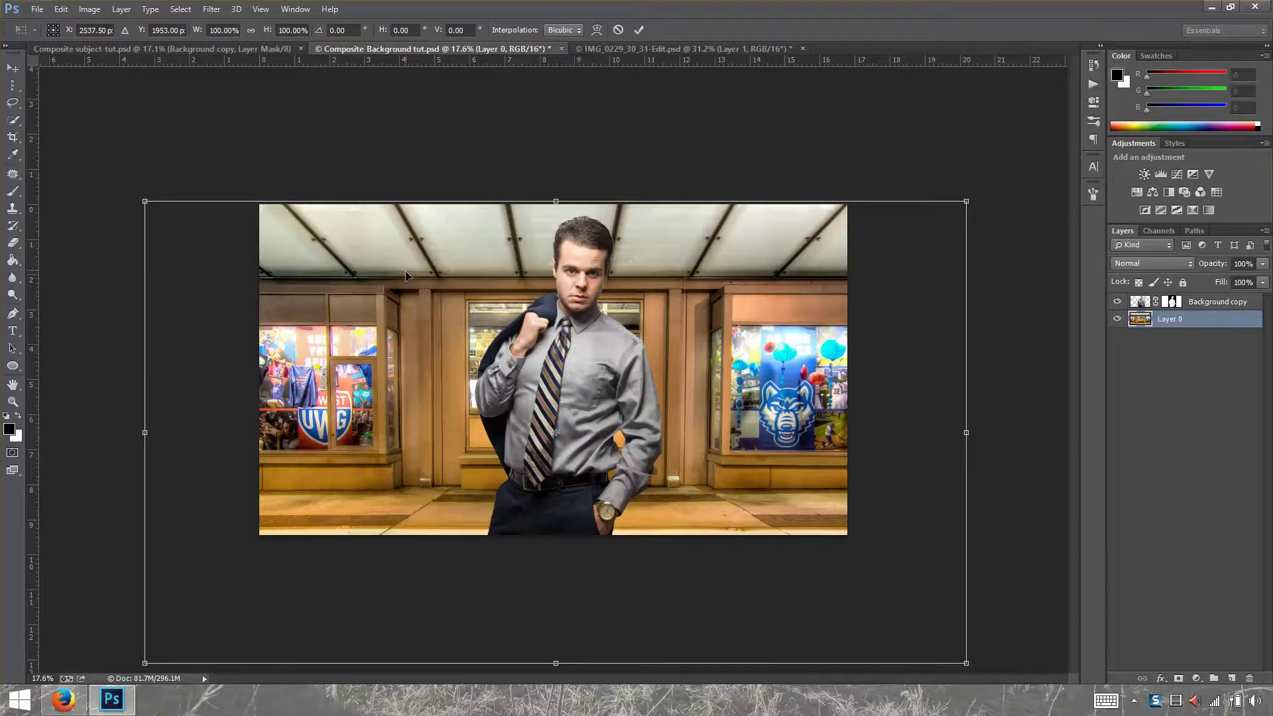
pyautogui.moveTo(144, 201); pyautogui.dragTo(124, 180)
pyautogui.moveTo(677, 239); pyautogui.dragTo(637, 255)
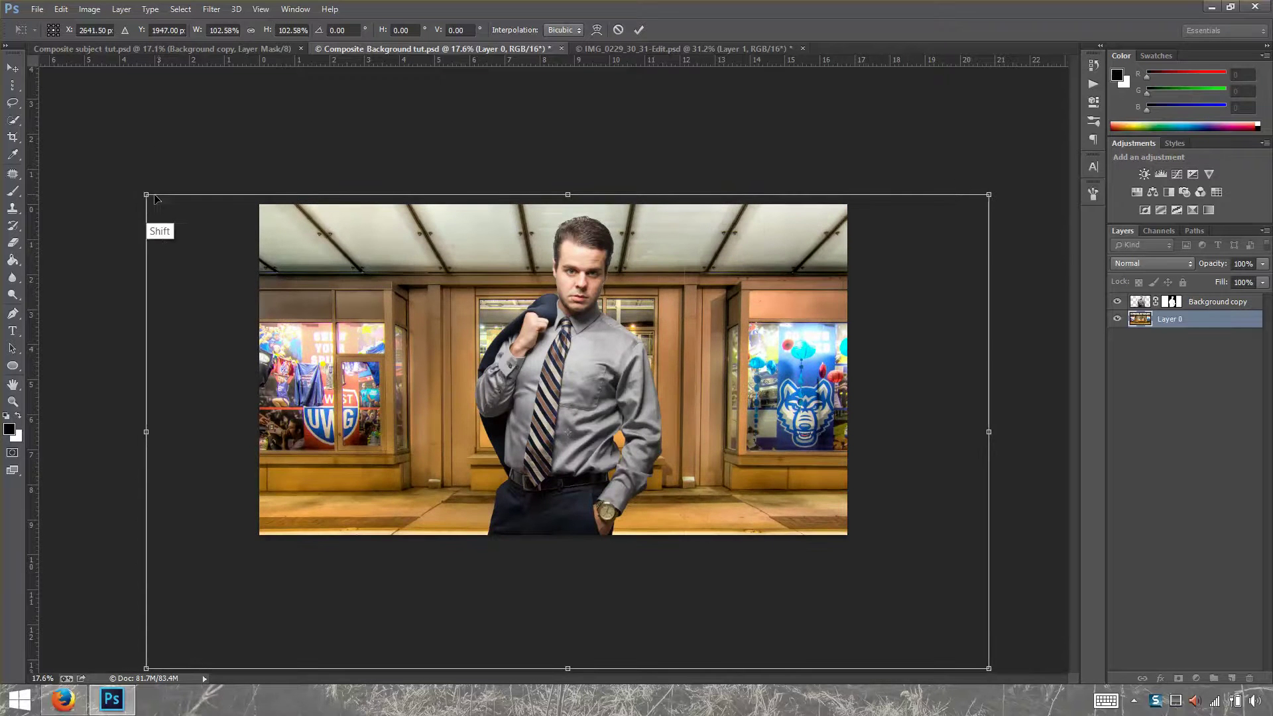
pyautogui.moveTo(142, 195); pyautogui.dragTo(219, 236)
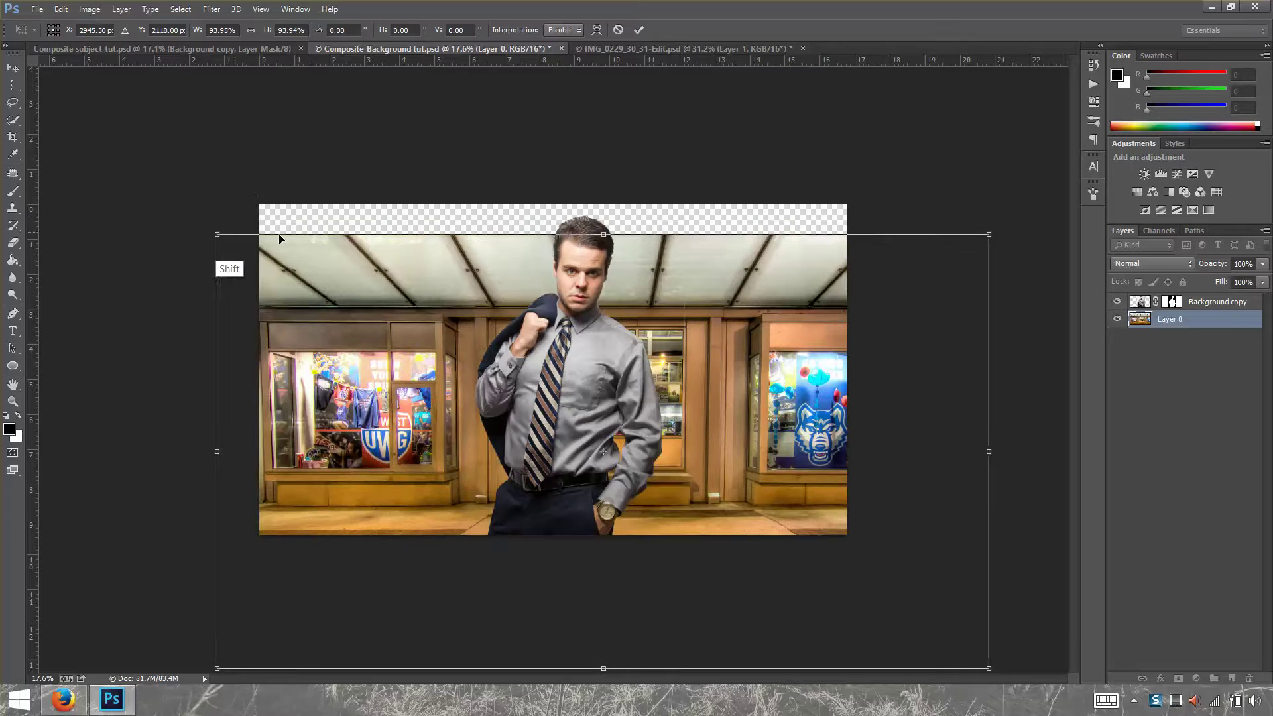
pyautogui.moveTo(799, 345); pyautogui.dragTo(753, 317)
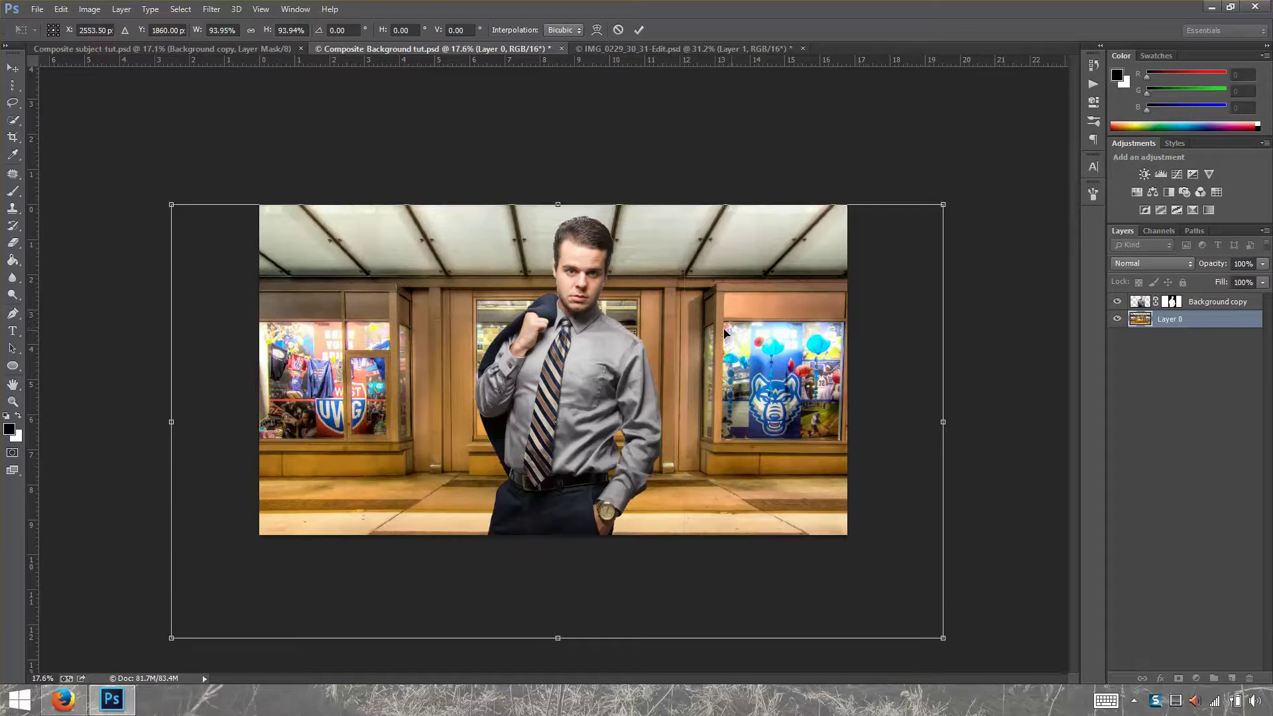
pyautogui.press('v')
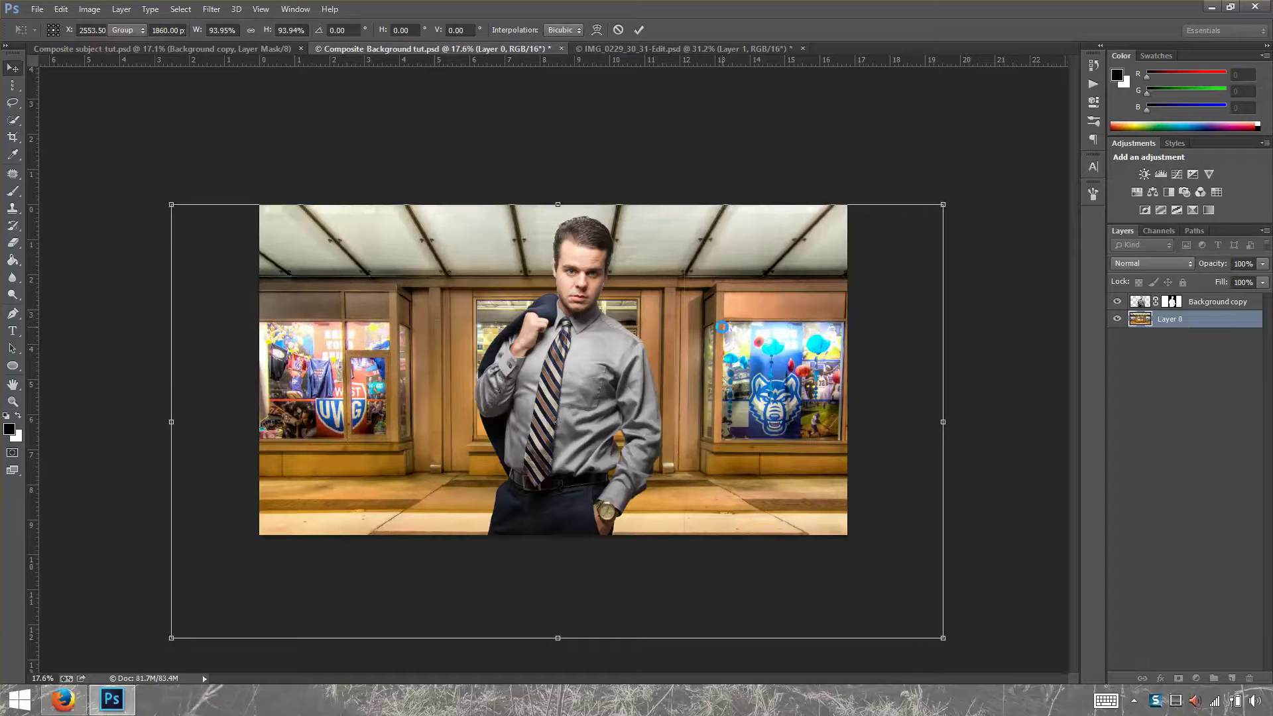
pyautogui.hotkey('ctrl', '0')
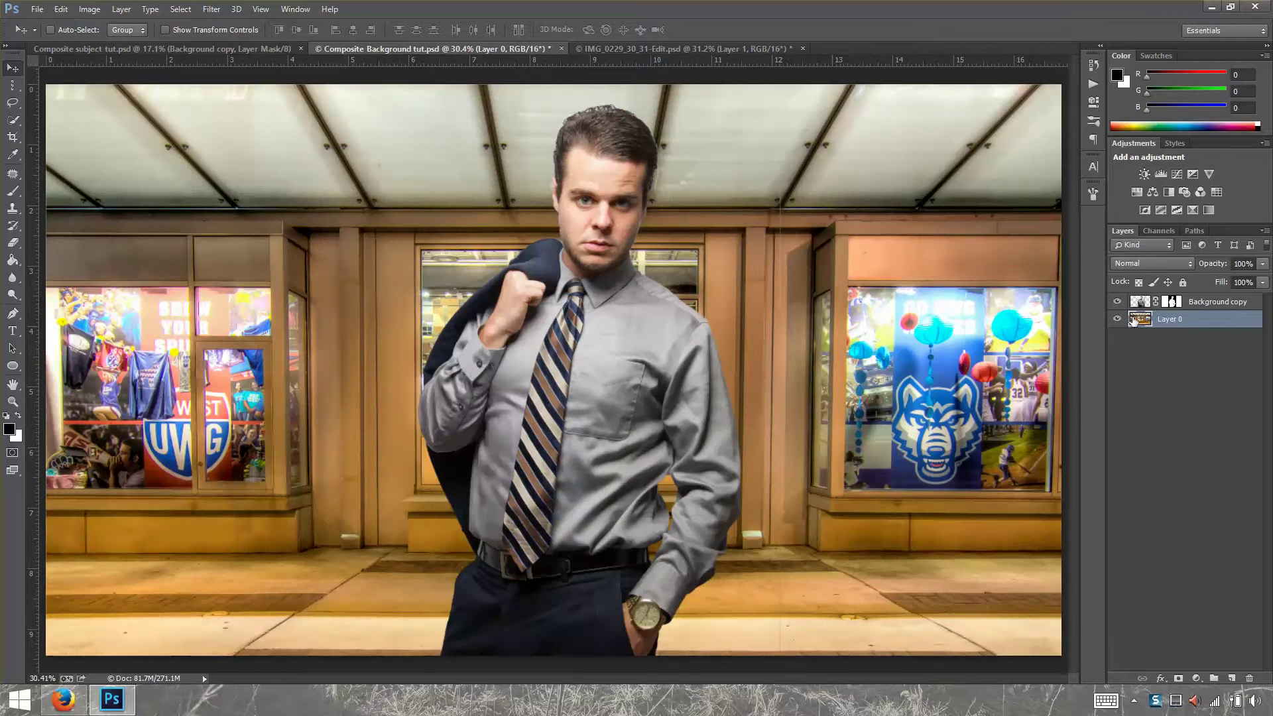
pyautogui.click(1141, 305)
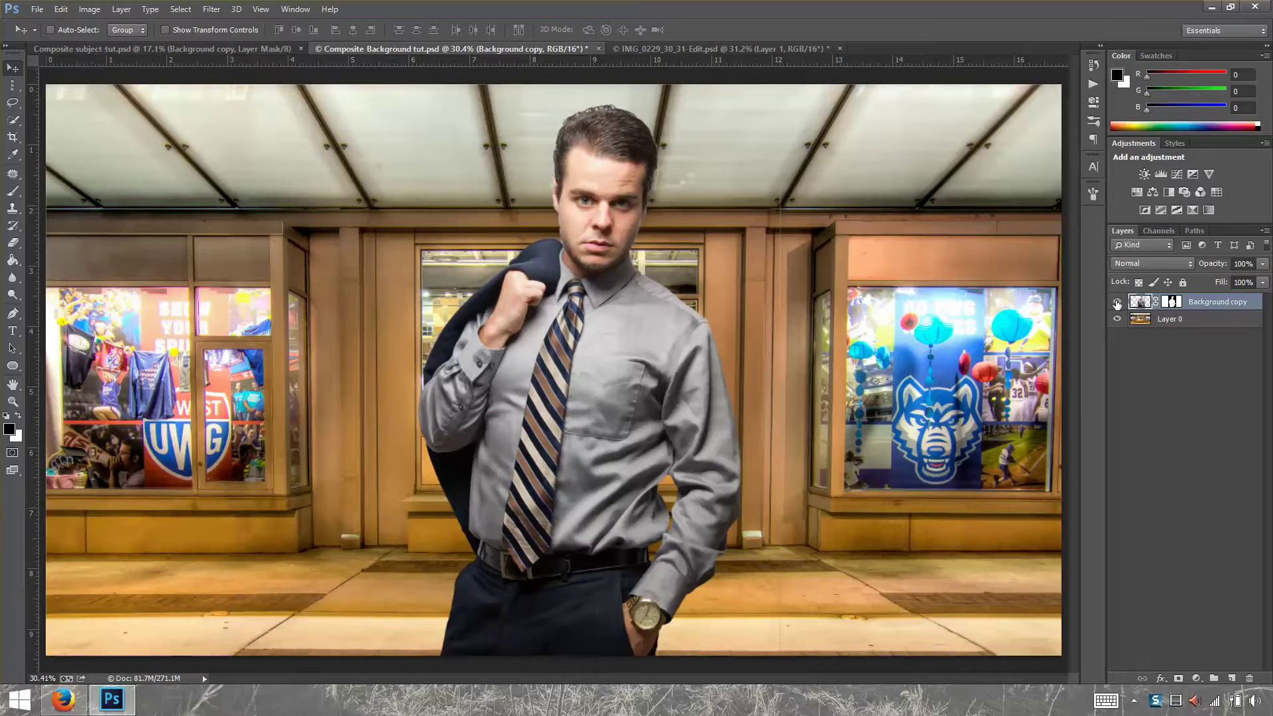
pyautogui.scroll(-1, 628, 146)
pyautogui.scroll(10, 569, 145)
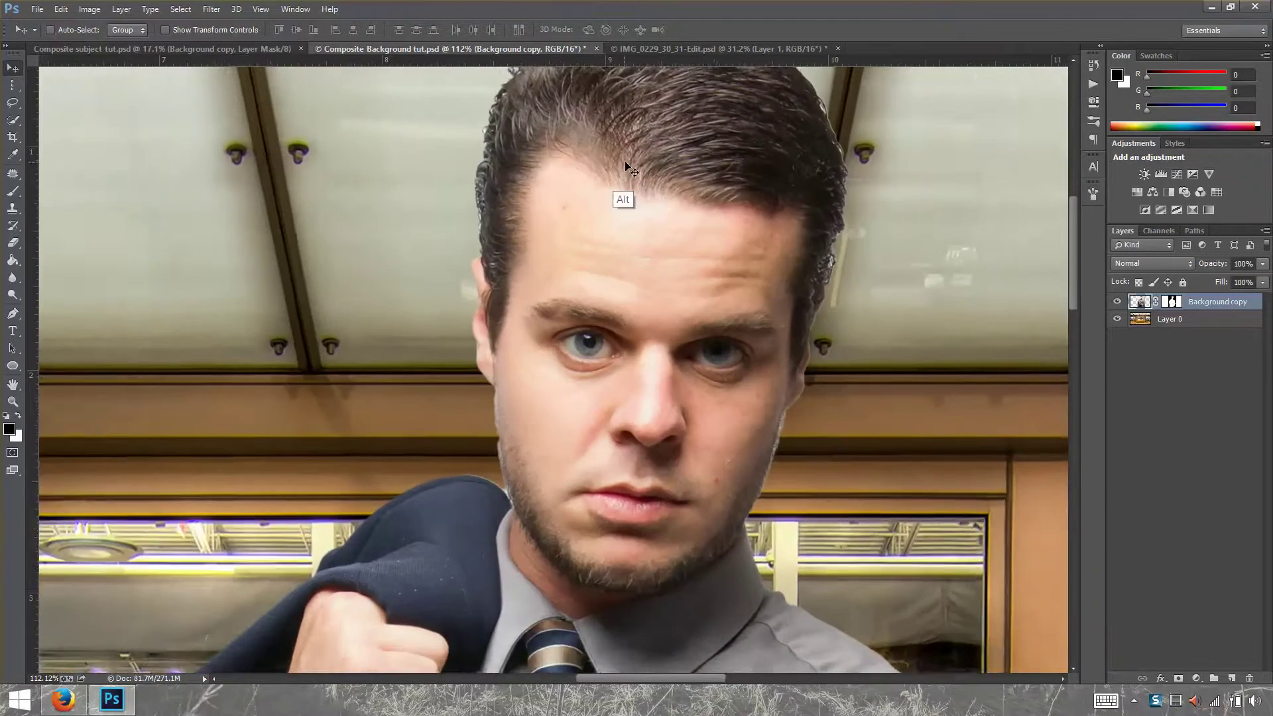
pyautogui.scroll(1, 623, 169)
pyautogui.press('h')
pyautogui.scroll(3, 614, 154)
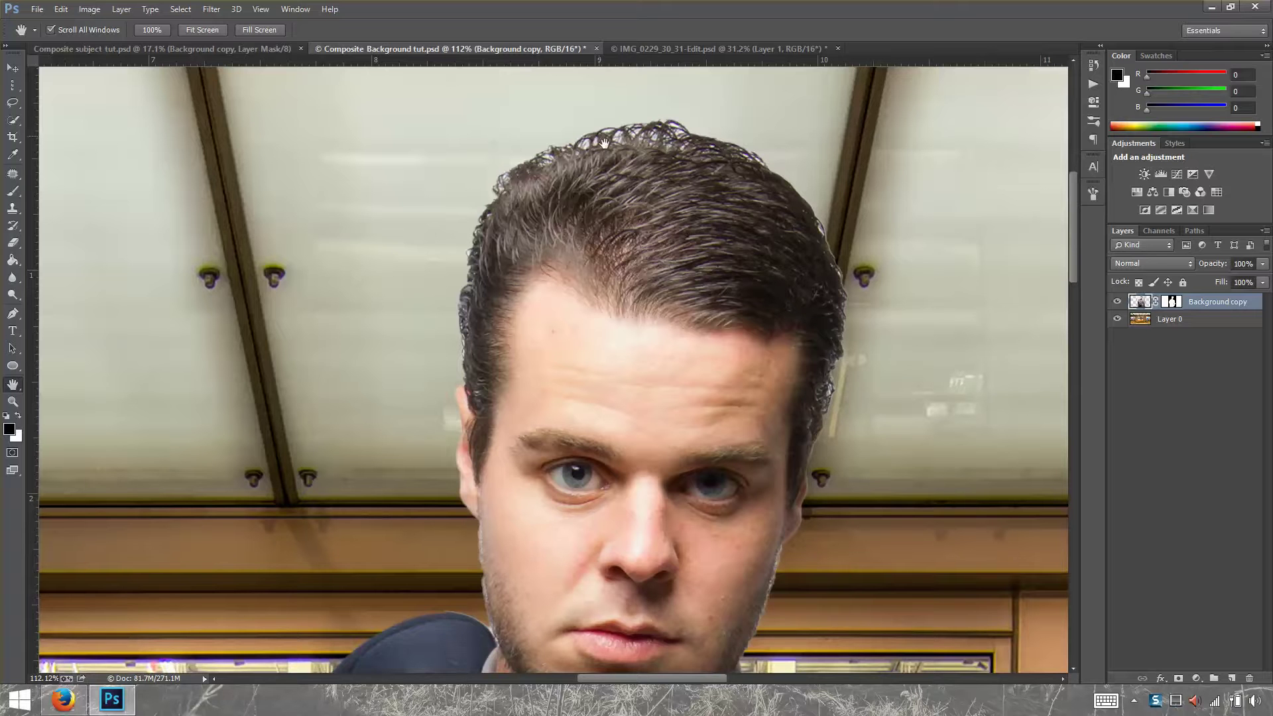
pyautogui.click(222, 49)
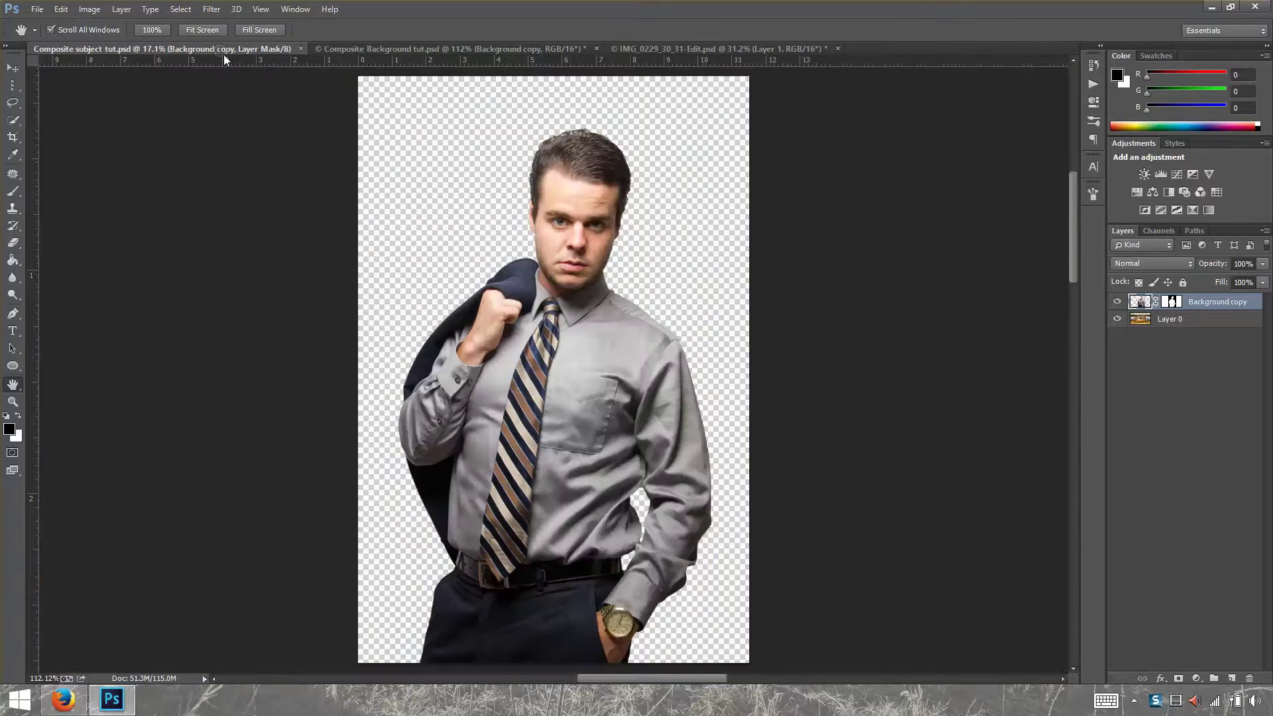
pyautogui.click(1117, 333)
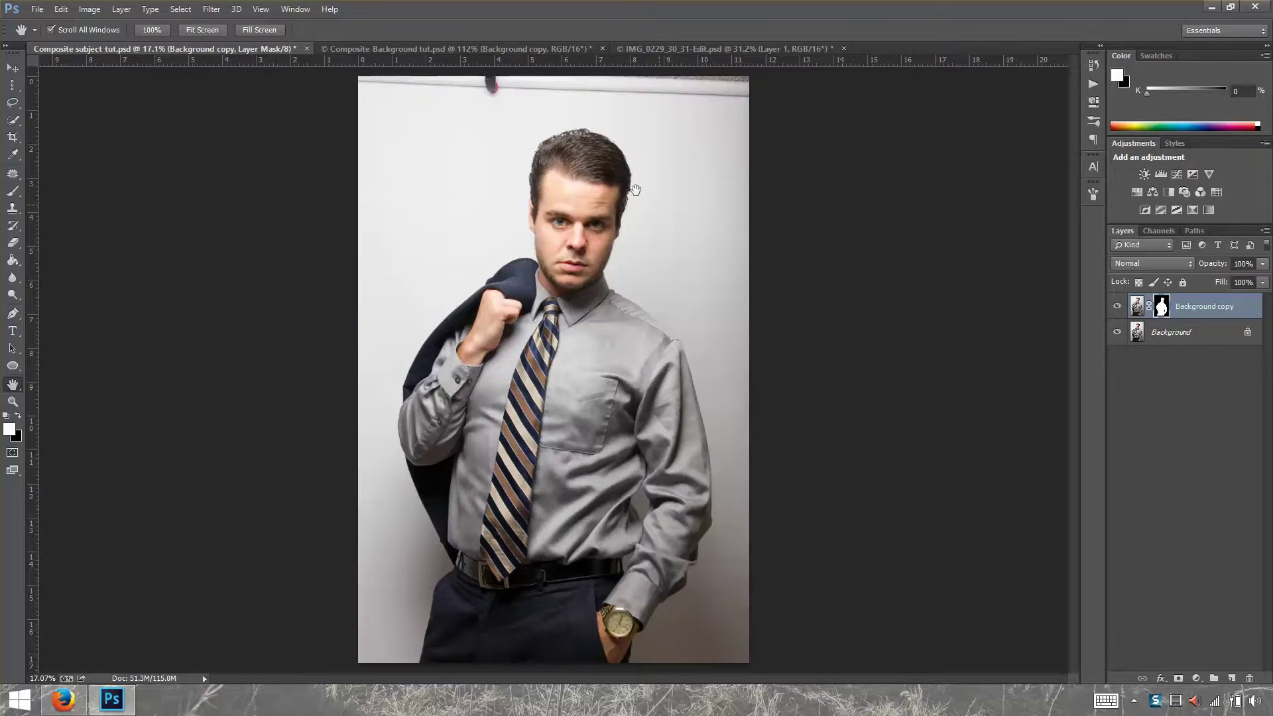
pyautogui.click(1117, 332)
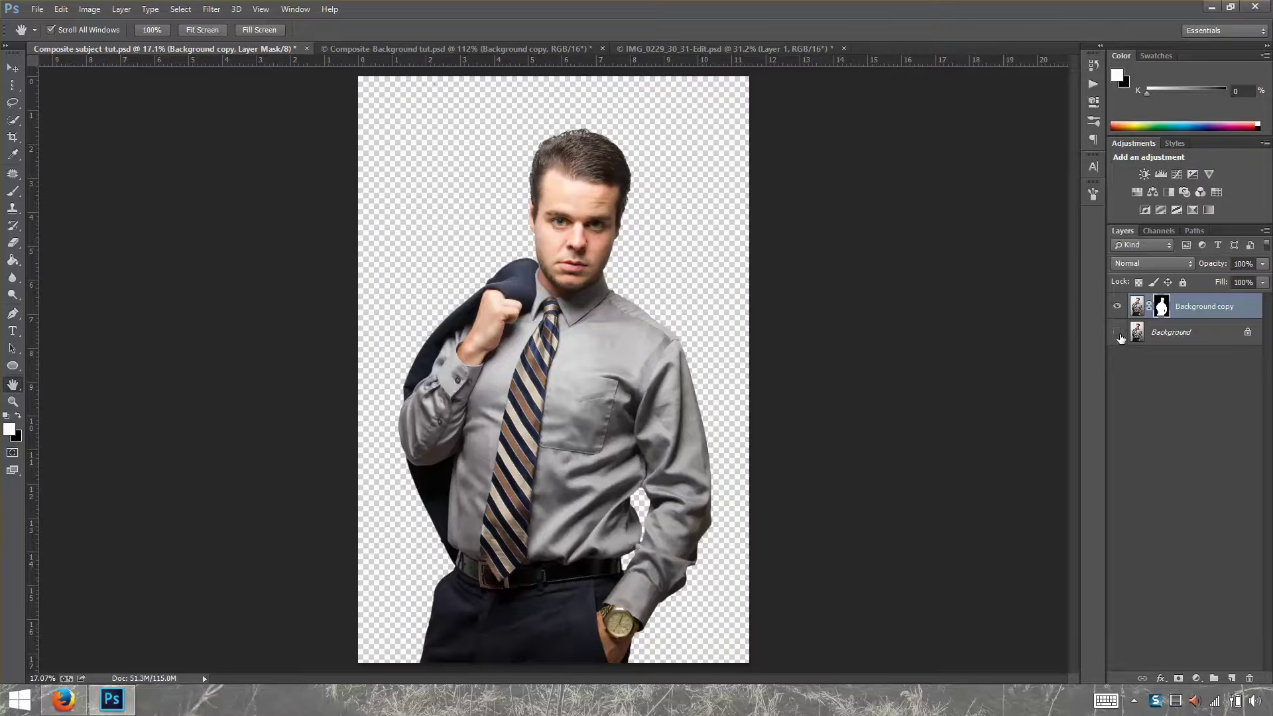
pyautogui.click(419, 50)
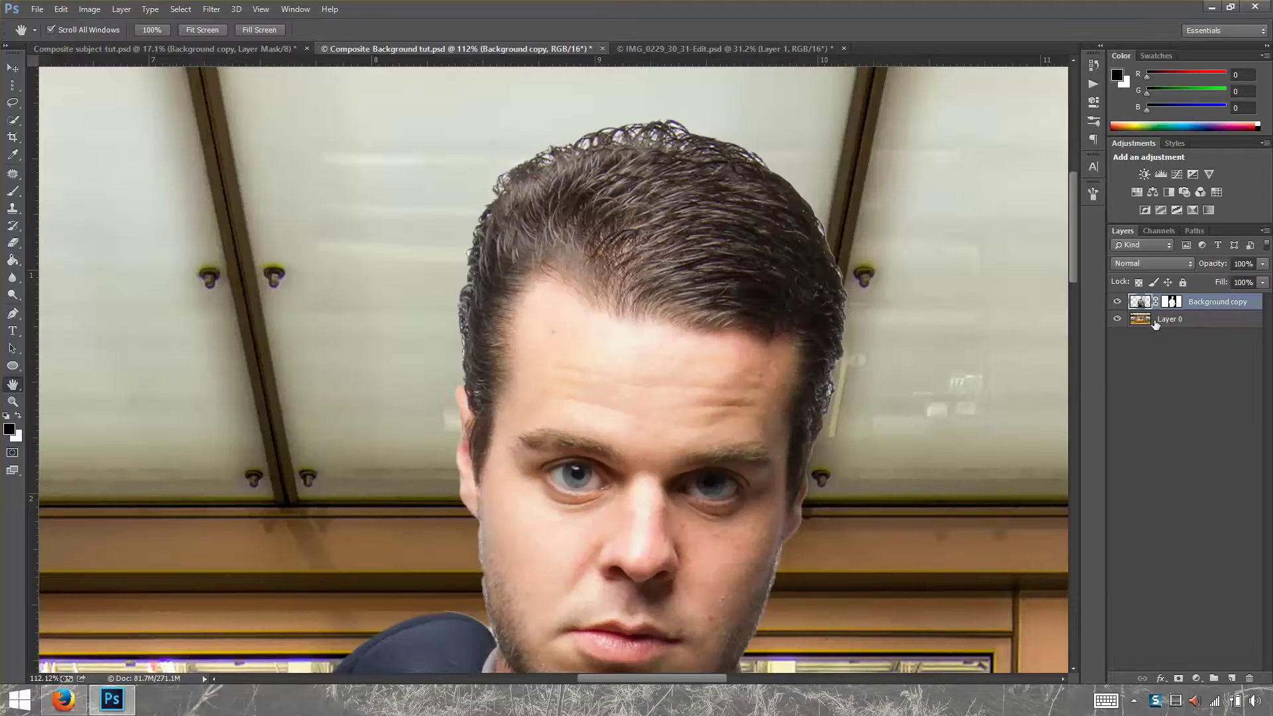
# Add a Drop Shadow to the man's layer: 75% opacity, 90° angle, 5 px distance and size.
pyautogui.click(1161, 679)
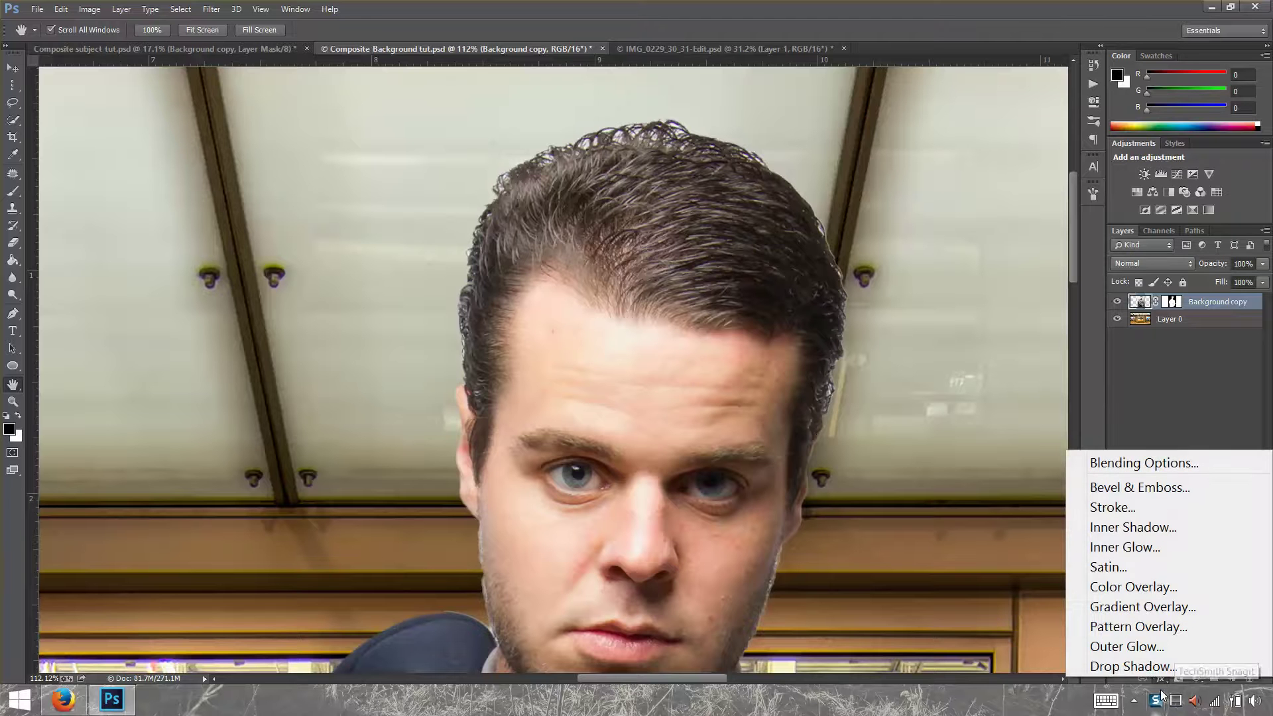
pyautogui.click(1135, 667)
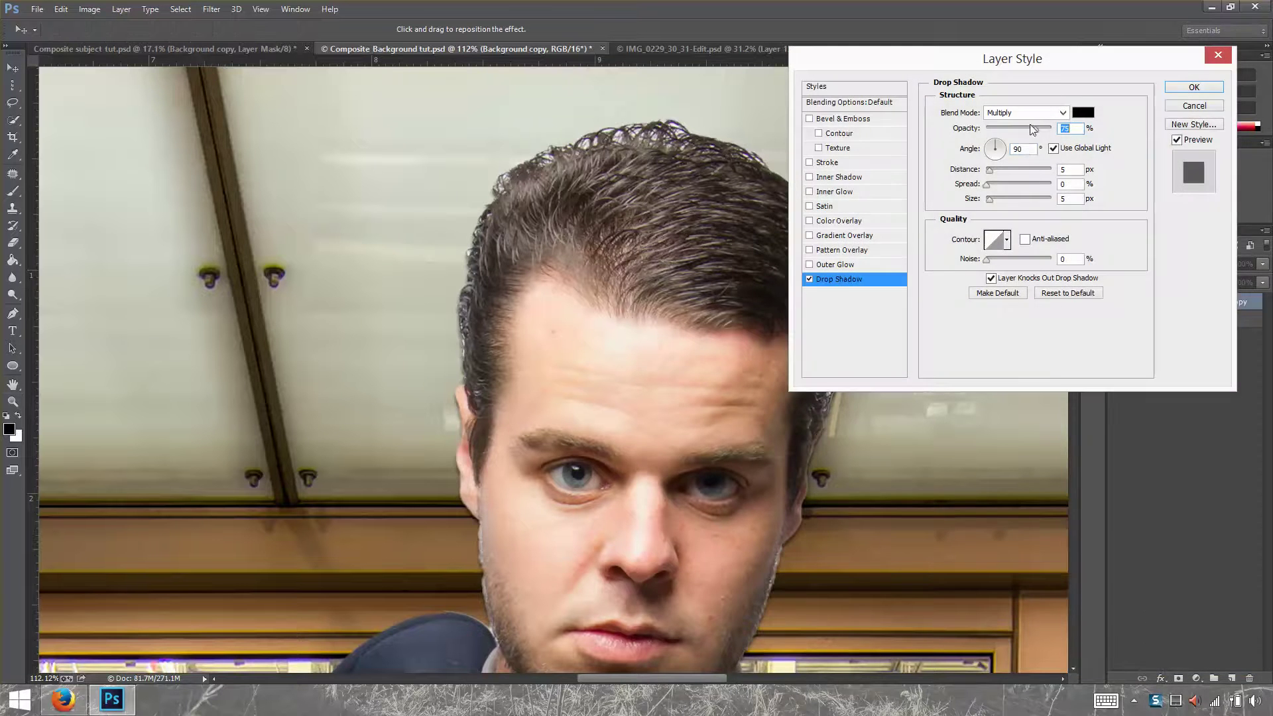
pyautogui.doubleClick(1028, 149)
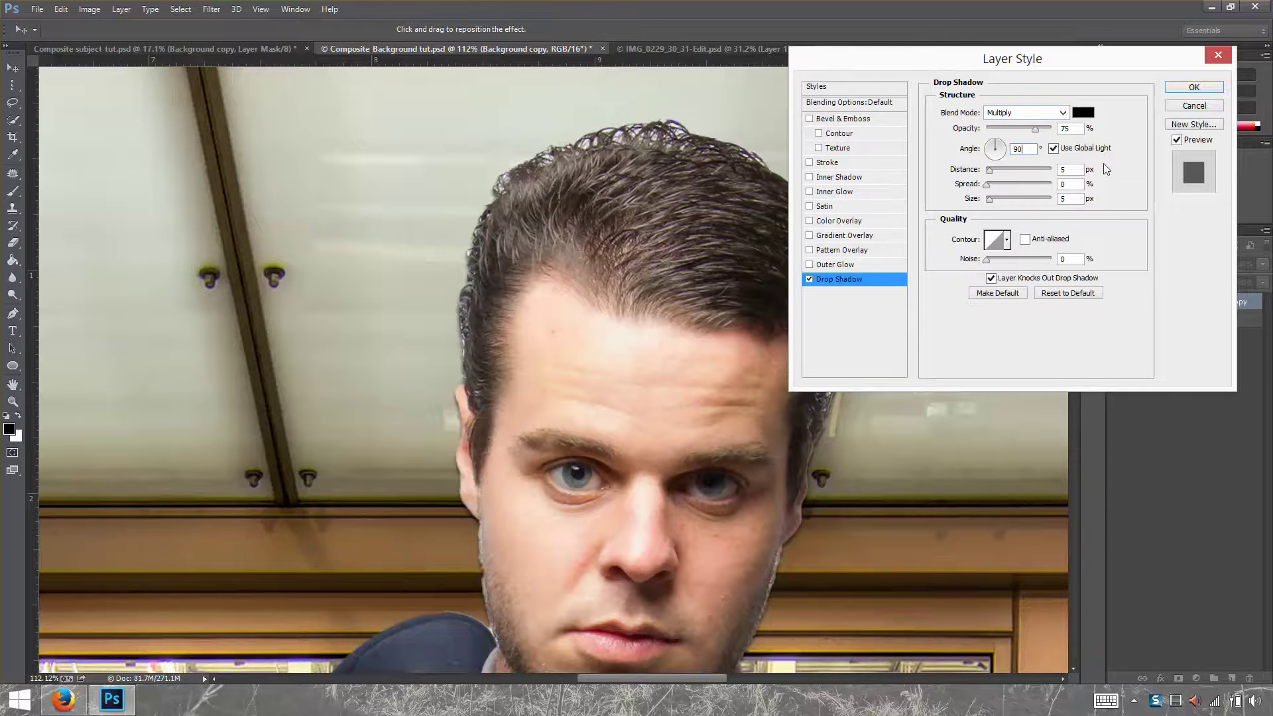
pyautogui.click(1196, 89)
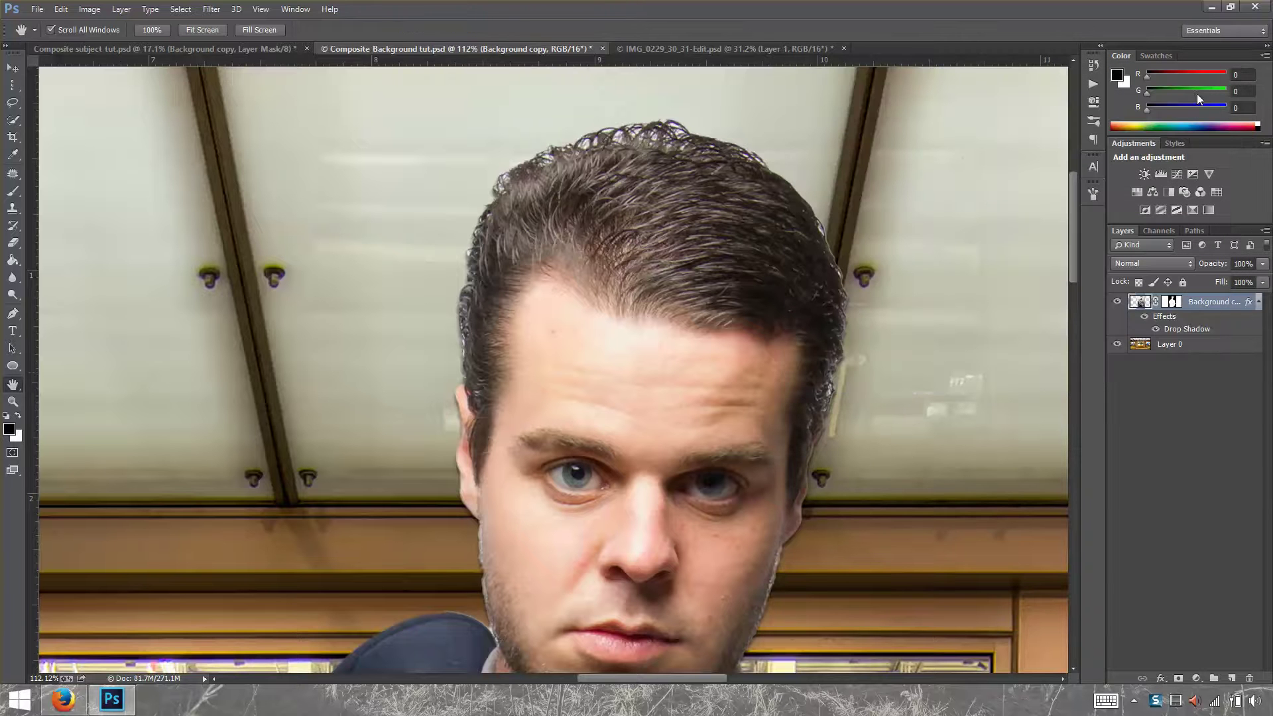
pyautogui.moveTo(678, 454); pyautogui.dragTo(732, 266)
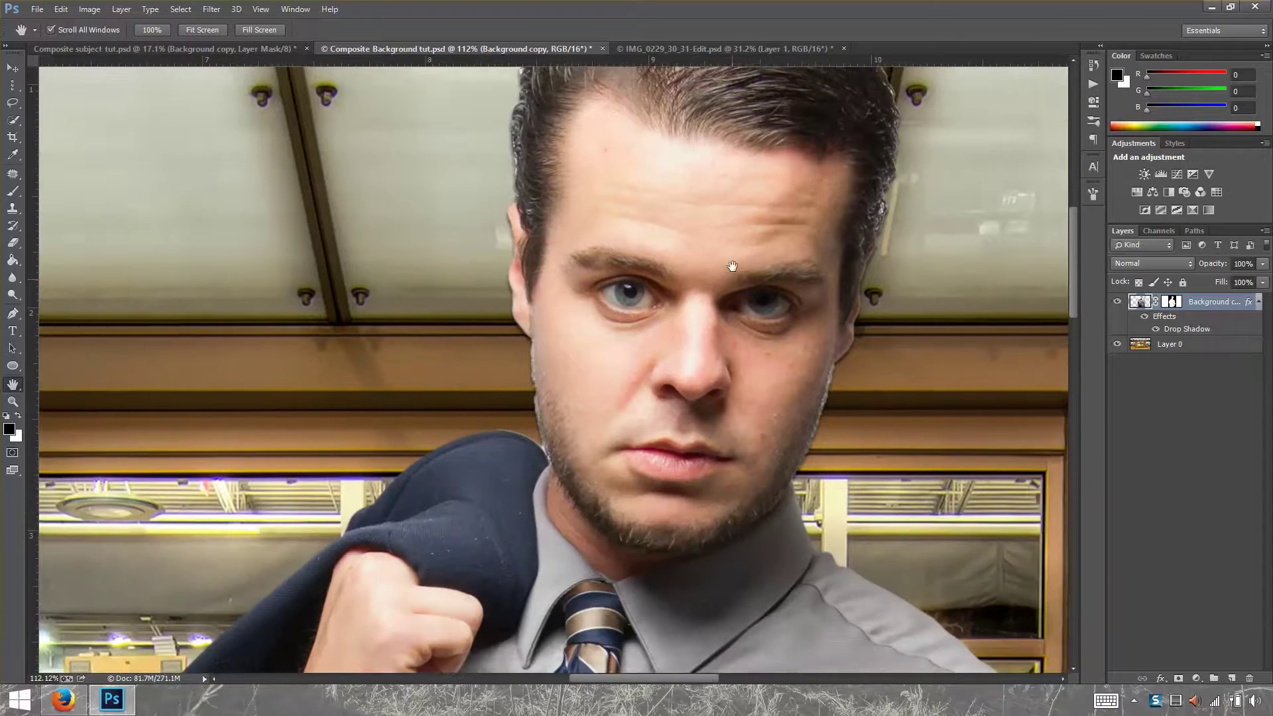
pyautogui.scroll(-5, 688, 401)
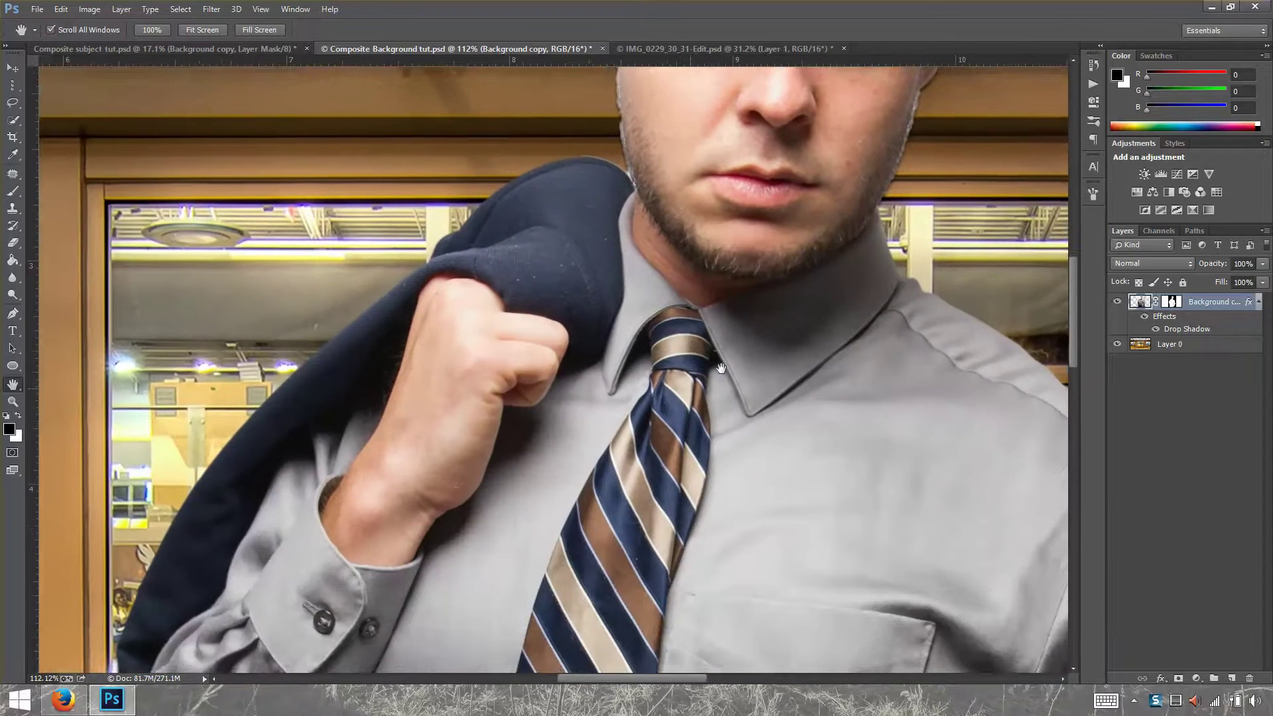
pyautogui.moveTo(721, 368); pyautogui.dragTo(767, 348)
pyautogui.click(1145, 316)
pyautogui.click(1145, 317)
pyautogui.moveTo(858, 174); pyautogui.dragTo(623, 526)
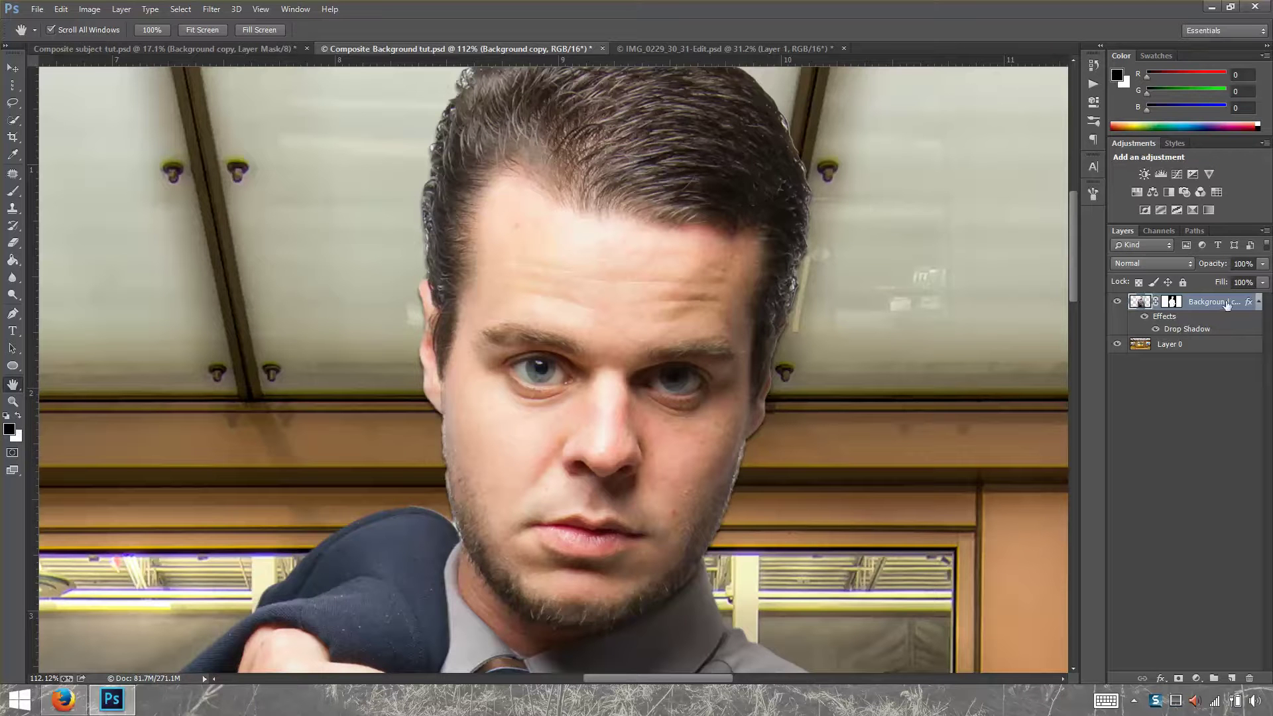
# Clear the man's layer style, then undo to restore the drop shadow.
pyautogui.rightClick(1157, 321)
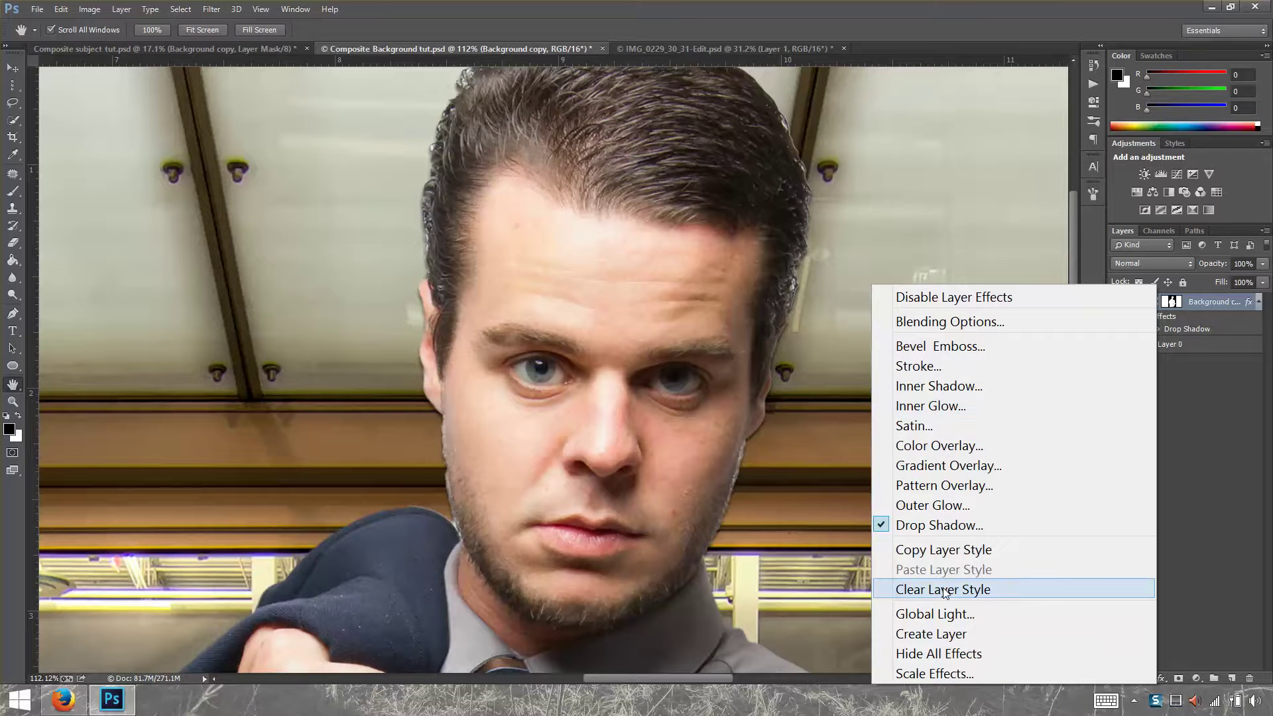
pyautogui.click(969, 590)
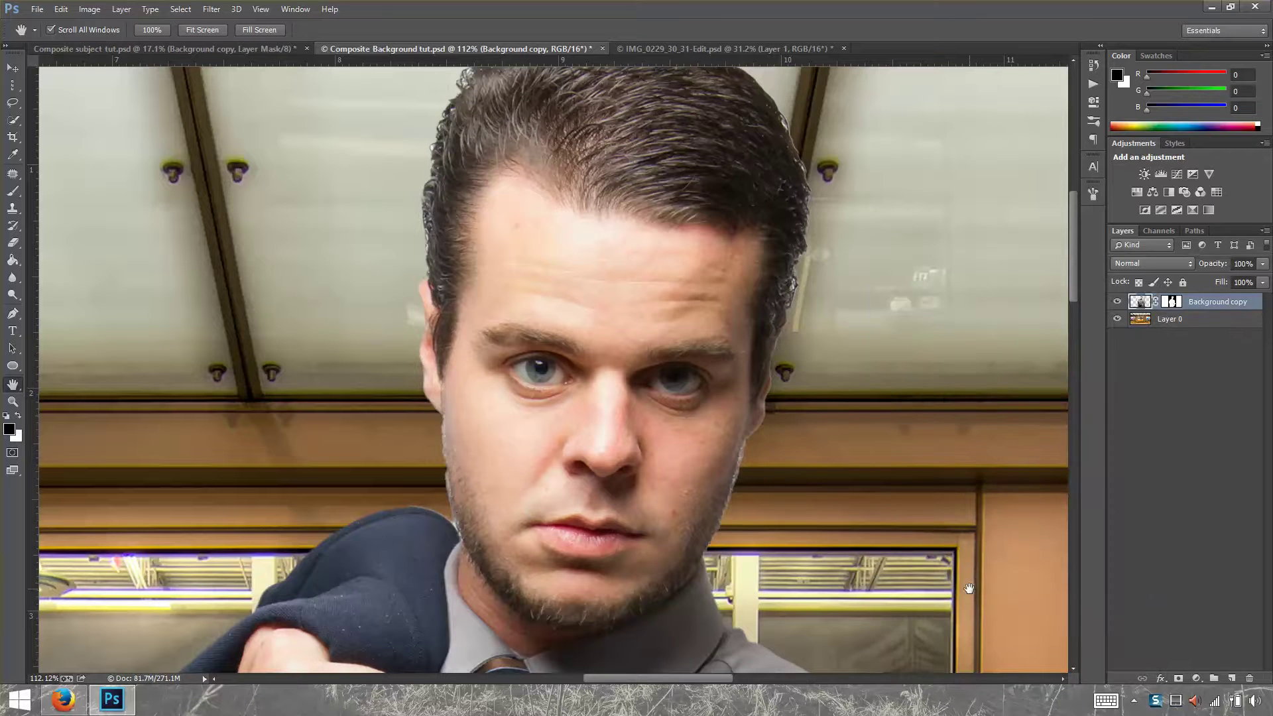
pyautogui.hotkey('ctrl', 'z')
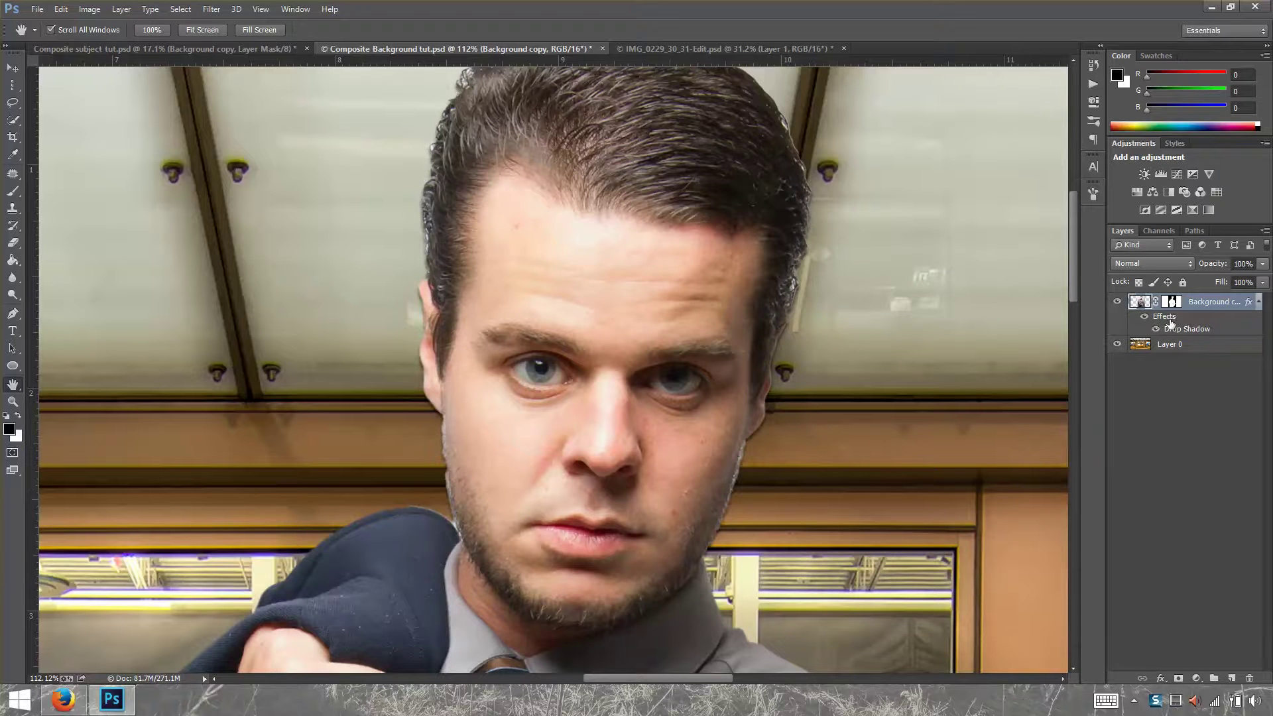
# Split the Drop Shadow off into its own 'Background copy's Drop Shadow' layer.
pyautogui.rightClick(1172, 325)
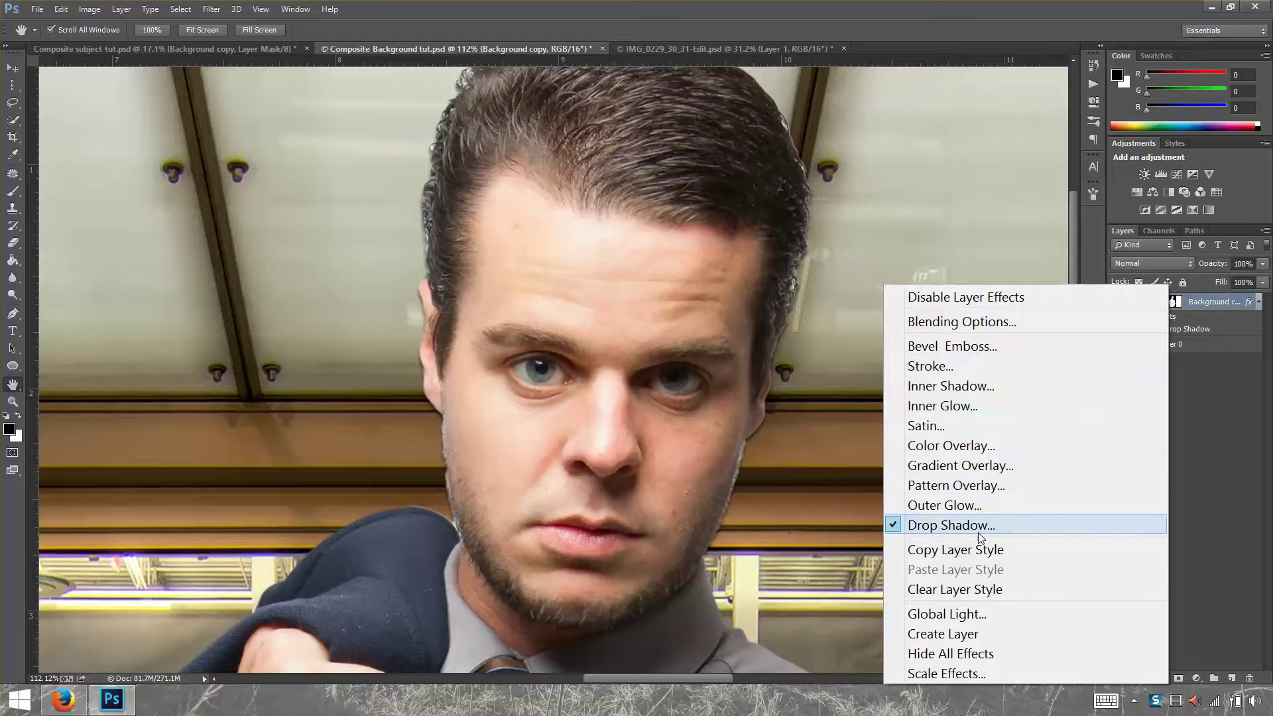
pyautogui.click(989, 635)
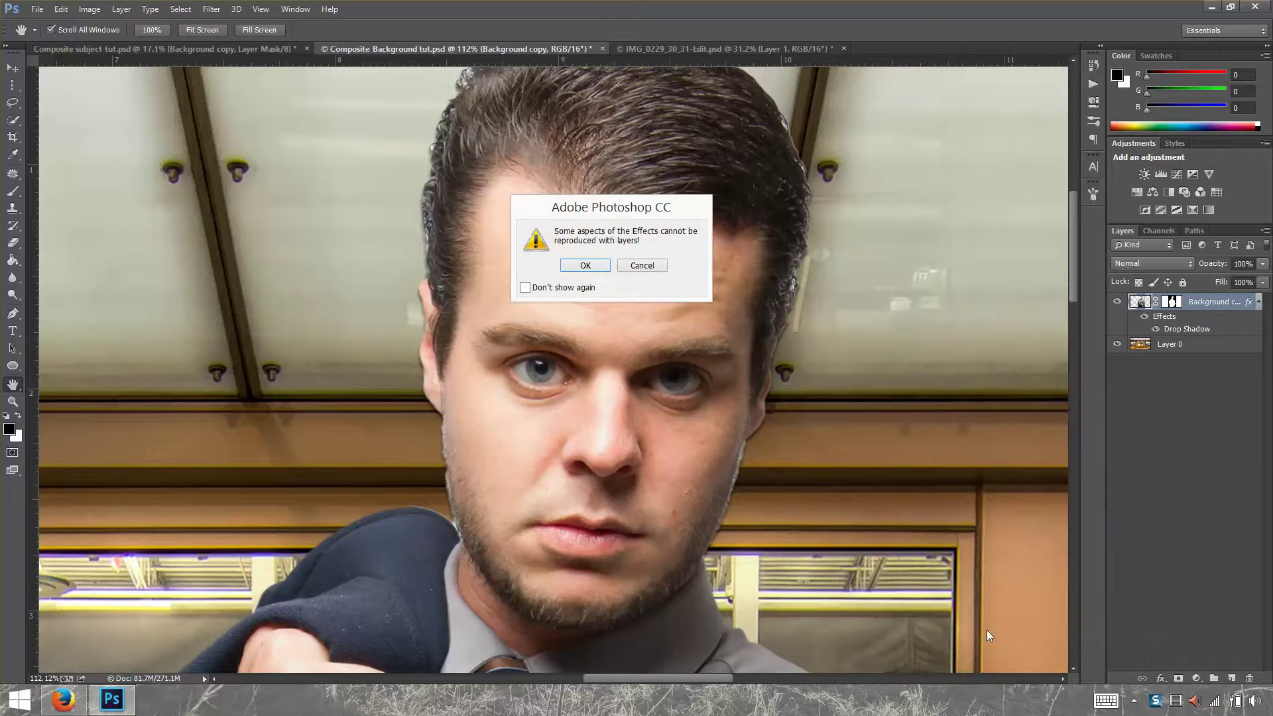
pyautogui.click(592, 266)
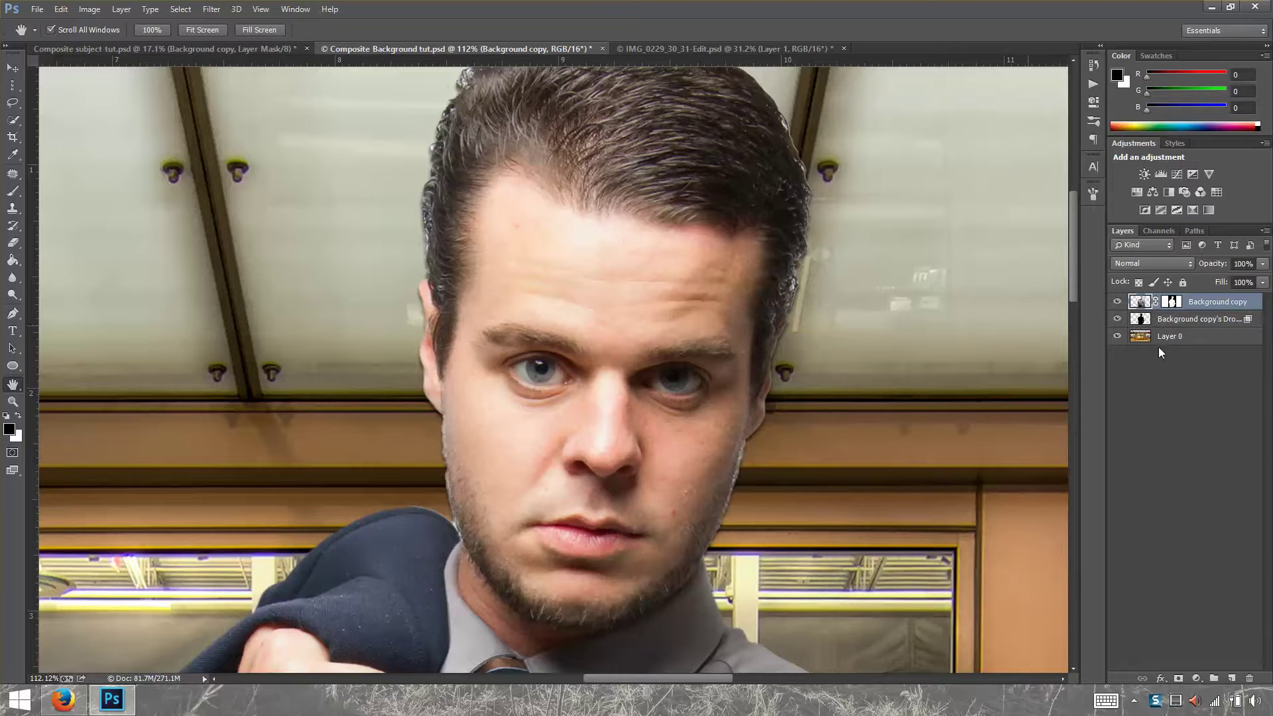
# Add a layer mask to the drop shadow layer and invert it to black.
pyautogui.click(1142, 327)
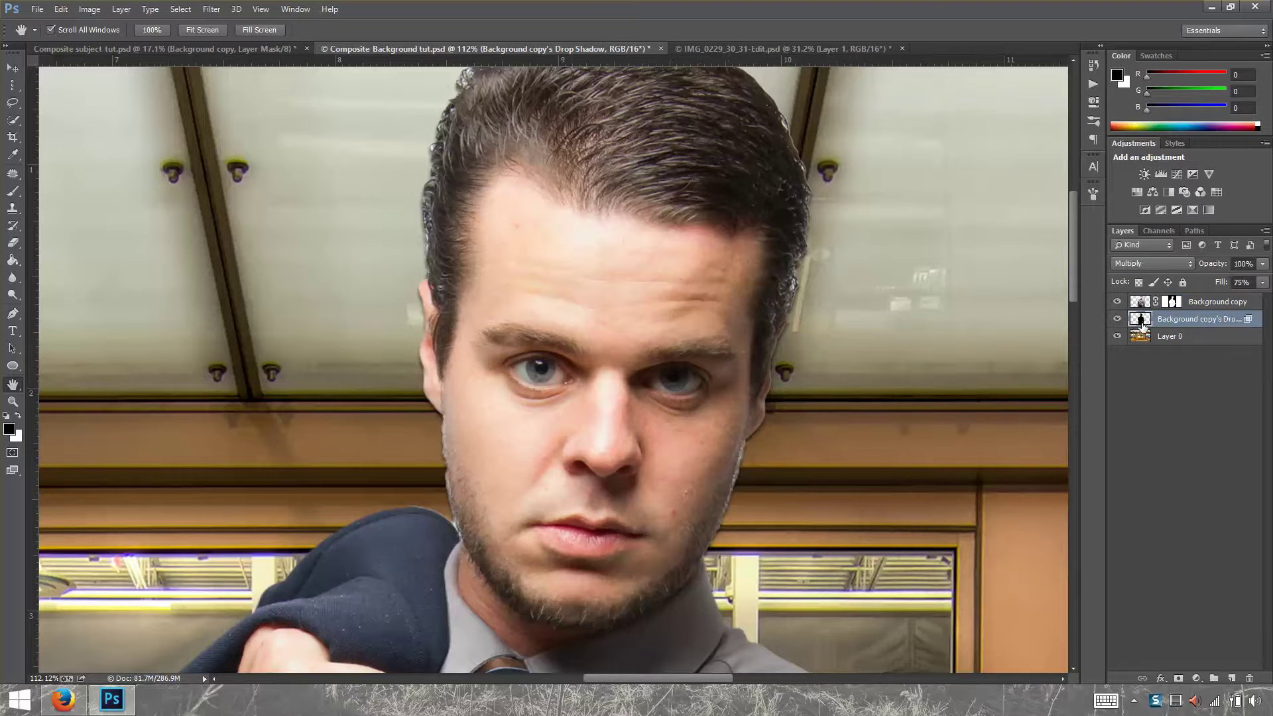
pyautogui.scroll(-2, 677, 348)
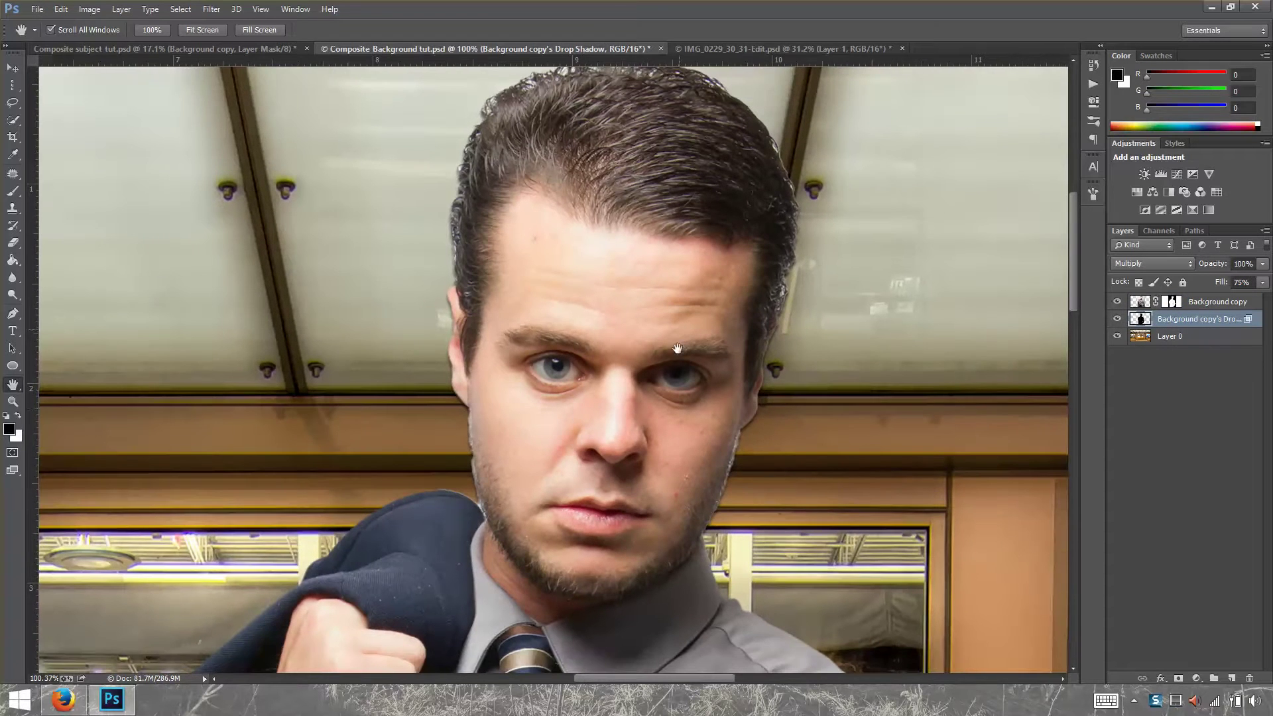
pyautogui.scroll(-1, 948, 404)
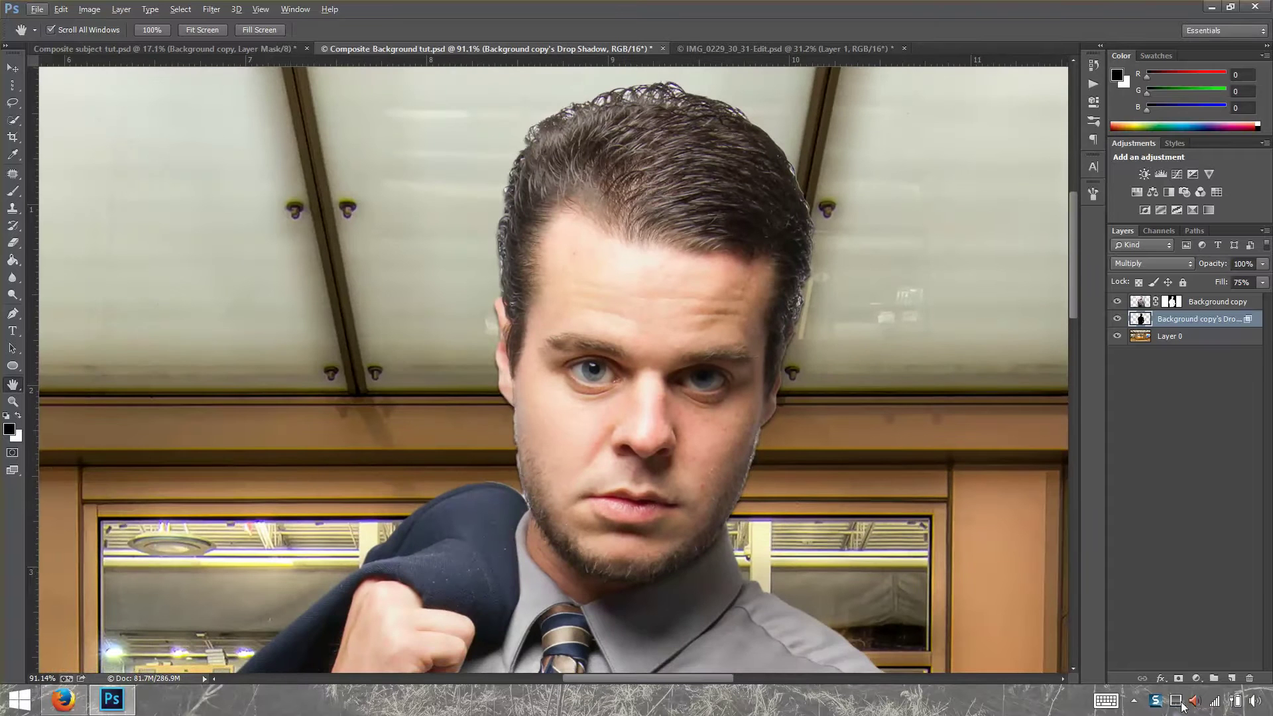
pyautogui.click(1179, 679)
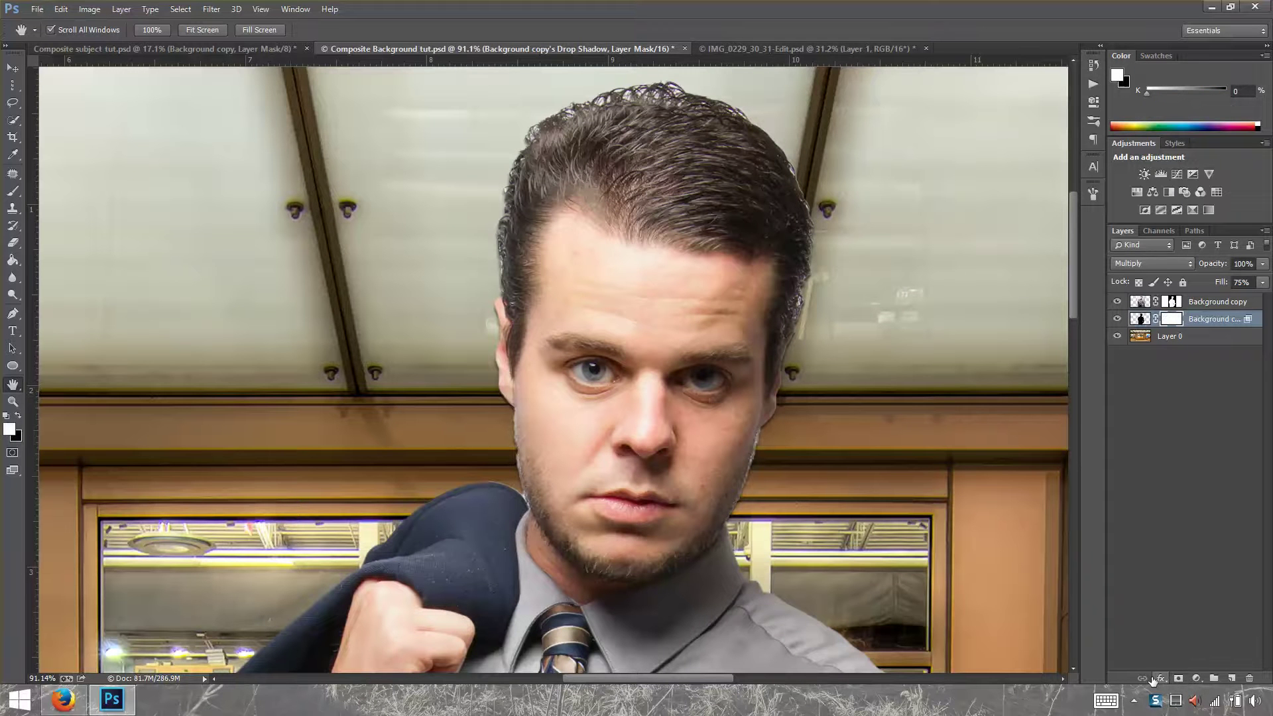
pyautogui.hotkey('ctrl', 'i')
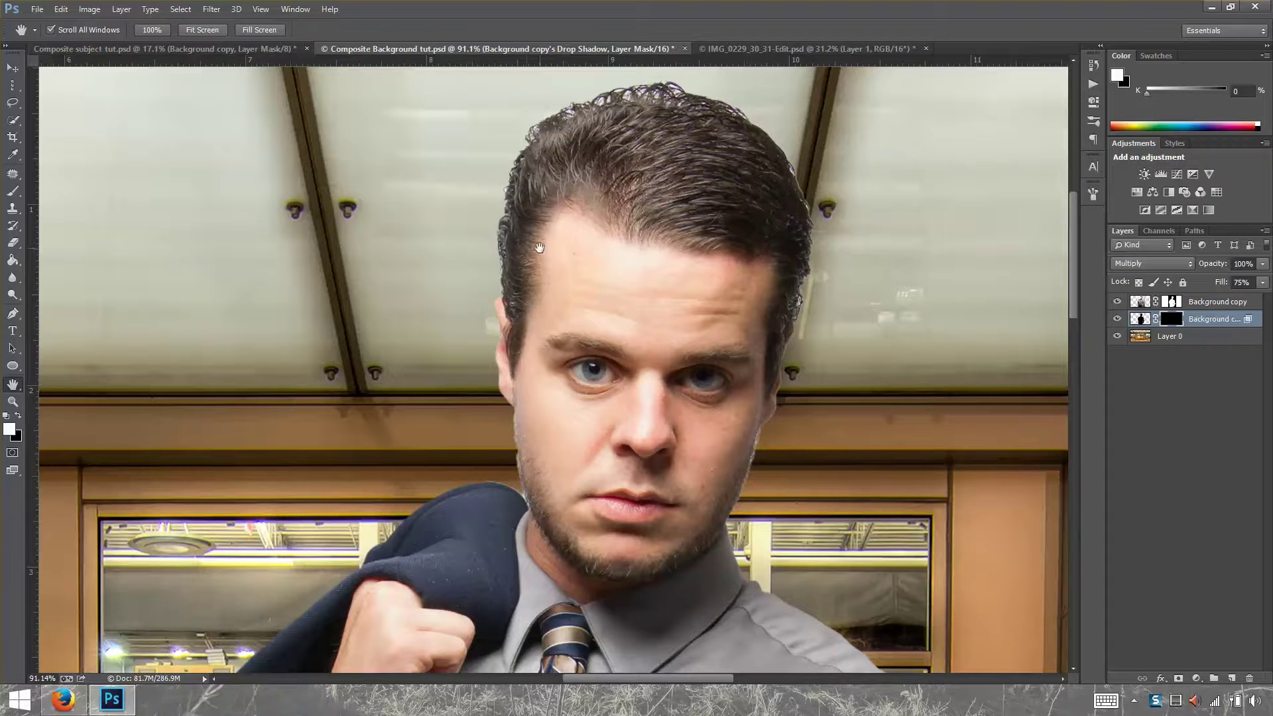
# Paint the drop shadow back on its mask along the man's left hairline with the Brush.
pyautogui.press('b')
pyautogui.press('x')
pyautogui.press('x')
pyautogui.scroll(1, 507, 186)
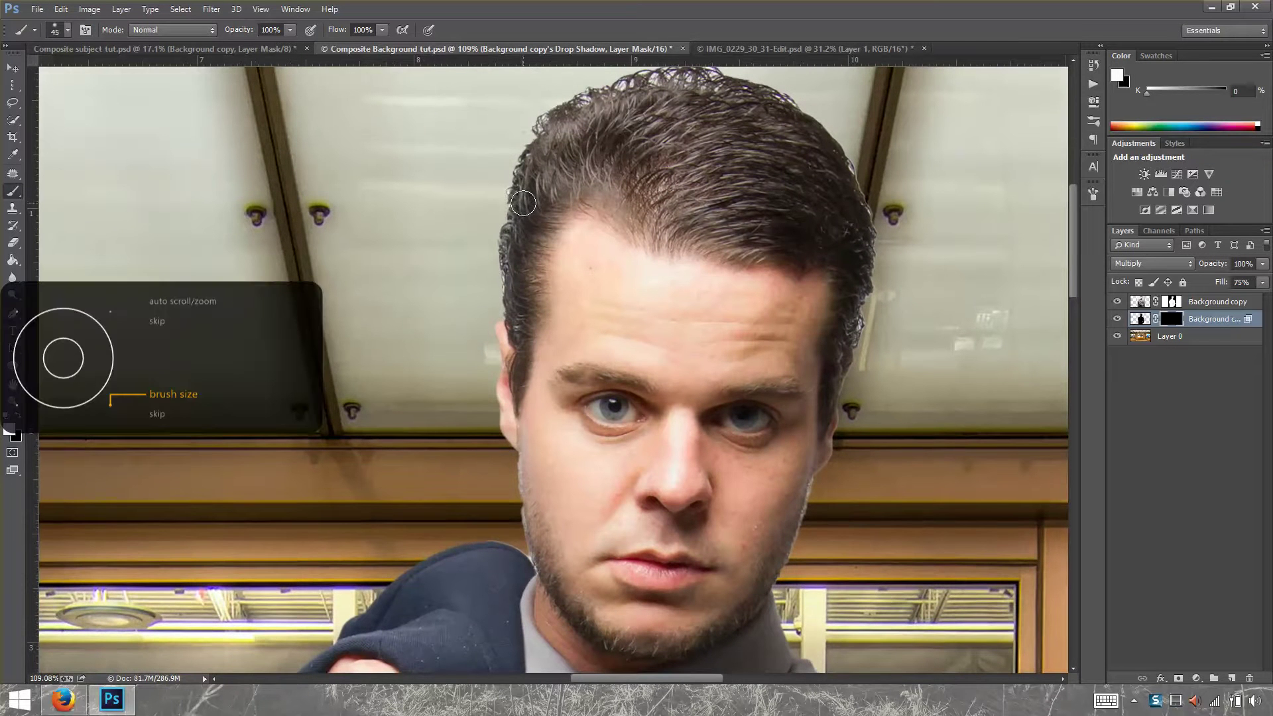
pyautogui.moveTo(510, 323)
pyautogui.mouseDown()
pyautogui.moveTo(519, 180)
pyautogui.moveTo(547, 126)
pyautogui.moveTo(587, 100)
pyautogui.moveTo(688, 83)
pyautogui.moveTo(829, 110)
pyautogui.moveTo(861, 219)
pyautogui.moveTo(845, 385)
pyautogui.moveTo(862, 265)
pyautogui.mouseUp()
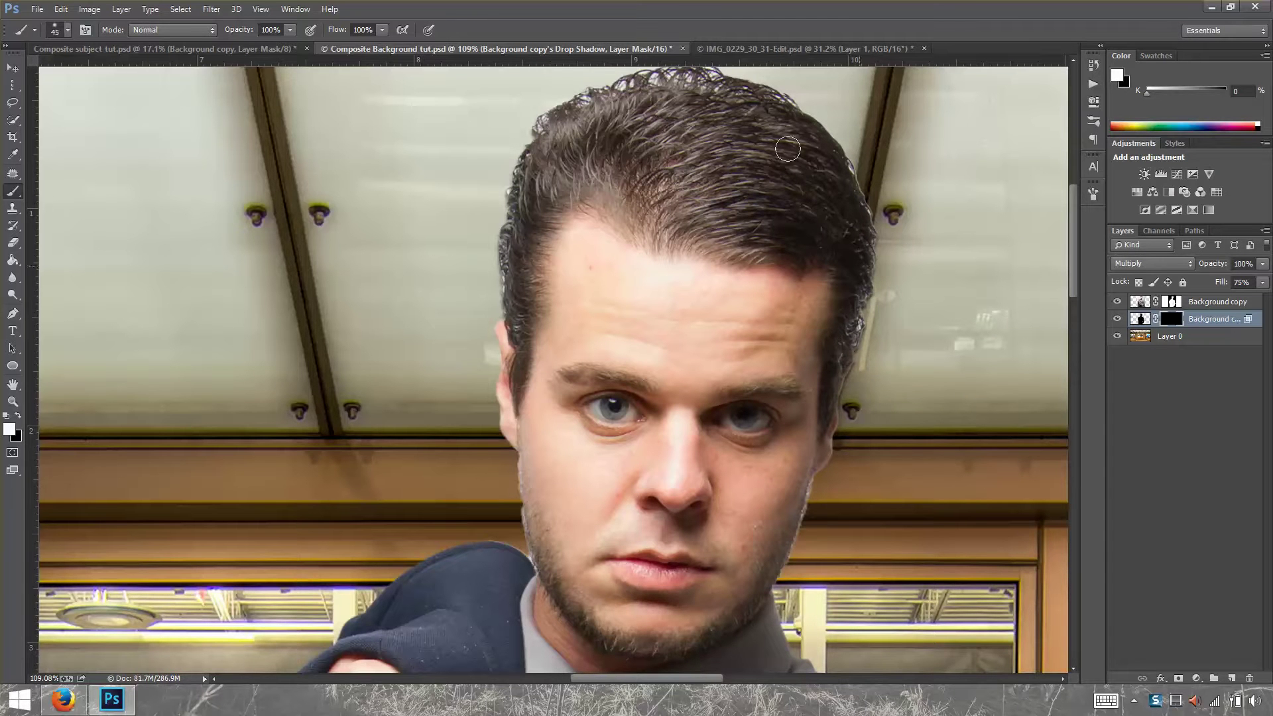
pyautogui.press('h')
pyautogui.moveTo(751, 173); pyautogui.dragTo(733, 237)
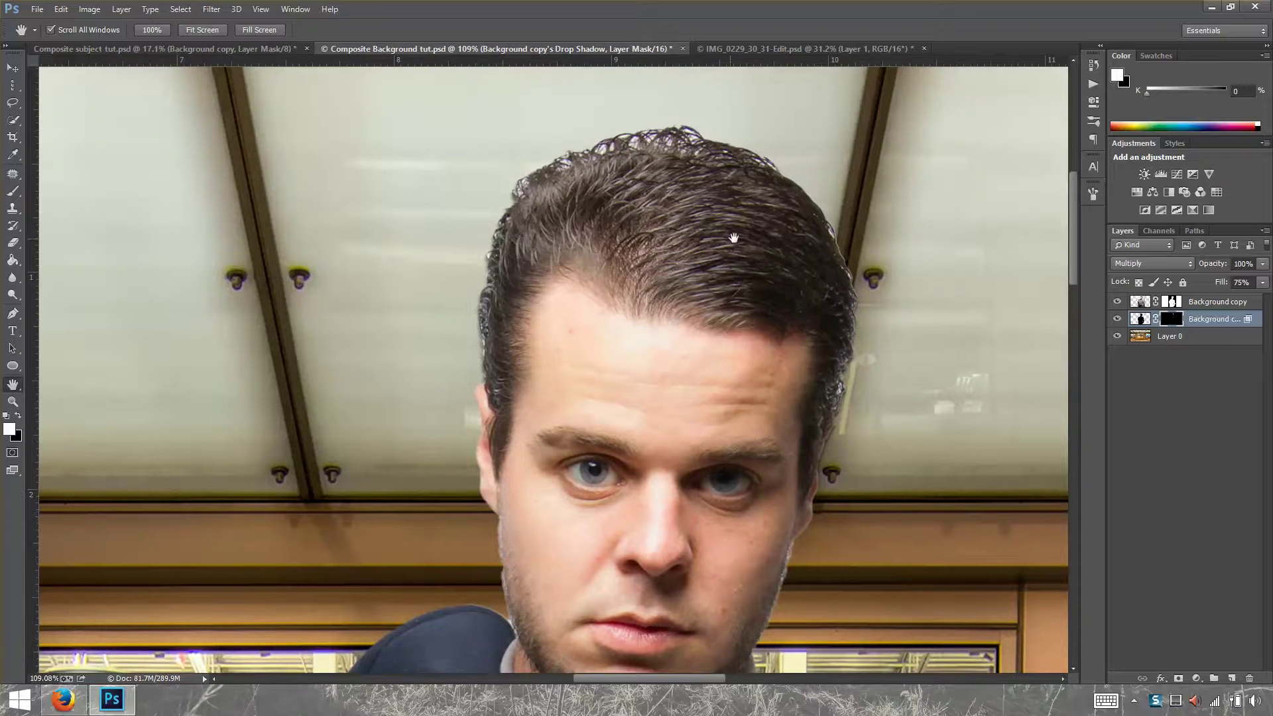
pyautogui.click(1142, 306)
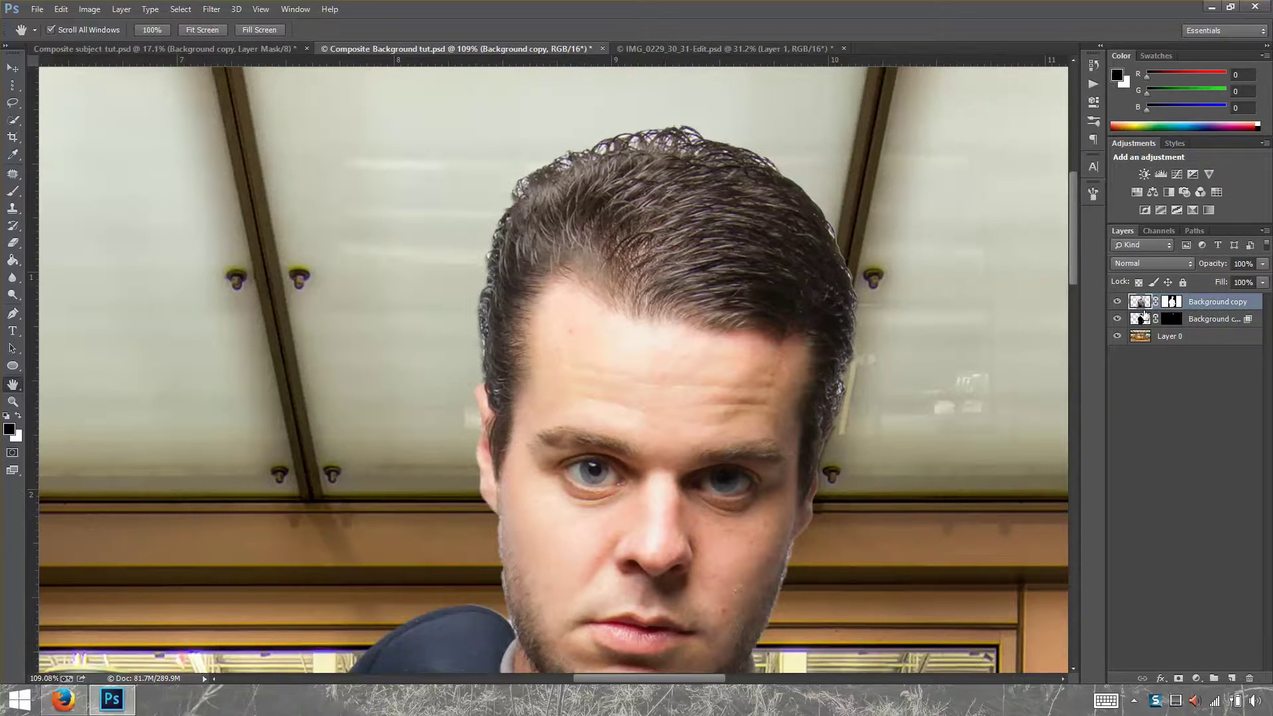
# Clone darker hair over the top hair edge with a size-20 Clone Stamp.
pyautogui.click(13, 210)
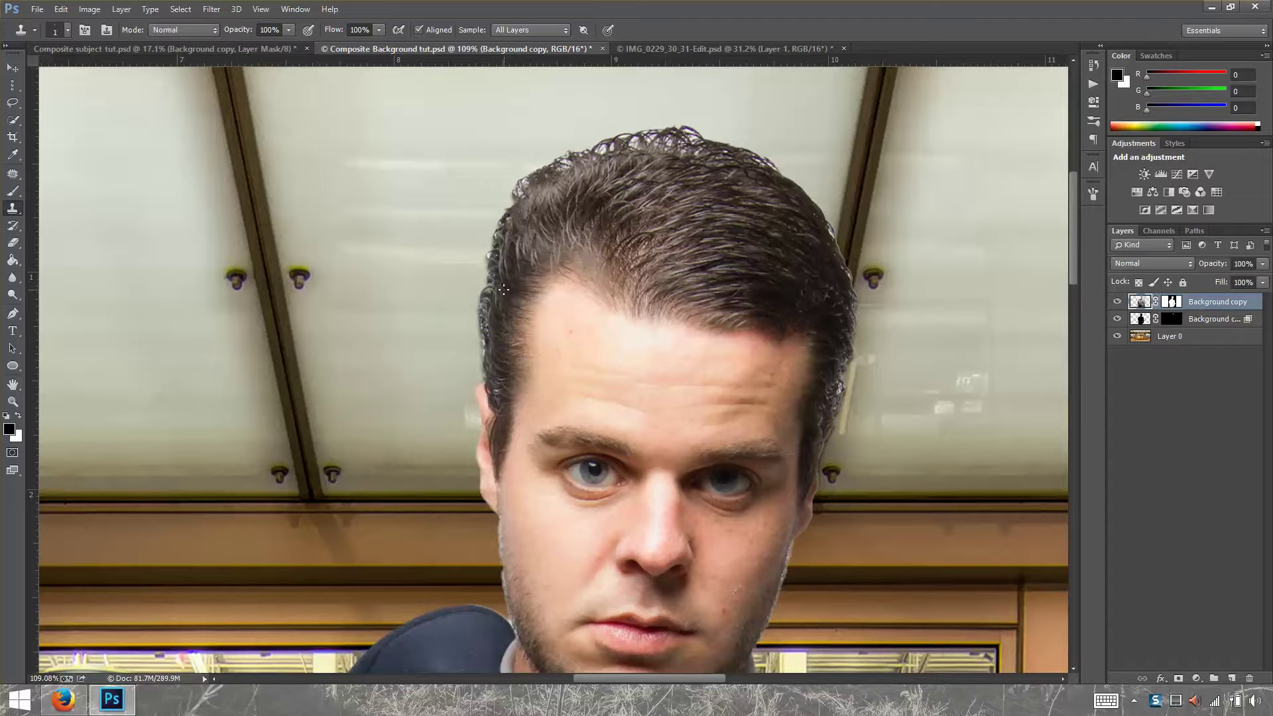
pyautogui.press(']')
pyautogui.press(']')
pyautogui.press('alt')
pyautogui.keyDown('alt'); pyautogui.click(531, 196); pyautogui.keyUp('alt')
pyautogui.moveTo(519, 198)
pyautogui.mouseDown()
pyautogui.moveTo(563, 159)
pyautogui.moveTo(617, 145)
pyautogui.moveTo(653, 139)
pyautogui.moveTo(716, 159)
pyautogui.moveTo(687, 134)
pyautogui.moveTo(727, 213)
pyautogui.moveTo(730, 160)
pyautogui.moveTo(762, 163)
pyautogui.moveTo(814, 281)
pyautogui.moveTo(834, 232)
pyautogui.moveTo(856, 291)
pyautogui.mouseUp()
pyautogui.keyDown('alt'); pyautogui.click(560, 219); pyautogui.keyUp('alt')
pyautogui.keyDown('alt'); pyautogui.click(674, 198); pyautogui.keyUp('alt')
# Clone over stray strands at the hair's right edge, undoing a slip onto the ceiling.
pyautogui.keyDown('alt'); pyautogui.click(815, 345); pyautogui.keyUp('alt')
pyautogui.moveTo(826, 357)
pyautogui.mouseDown()
pyautogui.moveTo(844, 365)
pyautogui.moveTo(830, 383)
pyautogui.mouseUp()
pyautogui.click(869, 244)
pyautogui.hotkey('ctrl', 'z')
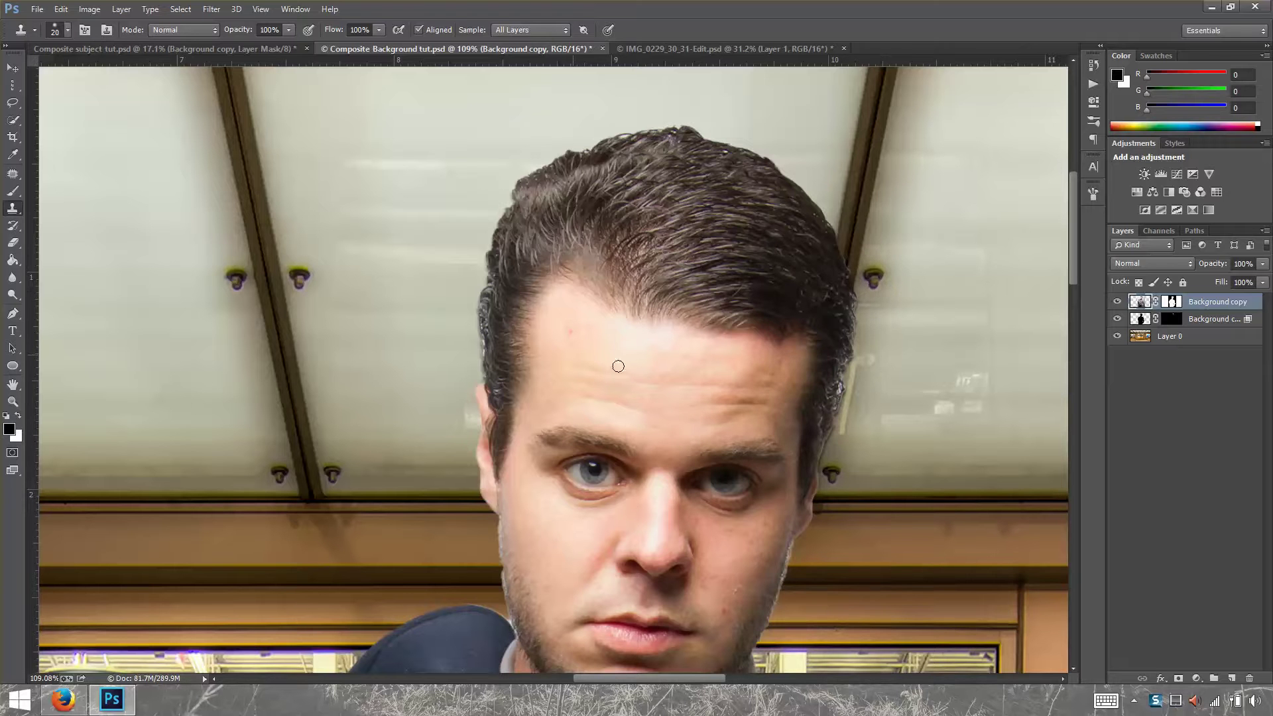
# Clone darker hair over the bluish fringe on the hair's left edge.
pyautogui.keyDown('alt'); pyautogui.click(486, 349); pyautogui.keyUp('alt')
pyautogui.moveTo(483, 350); pyautogui.dragTo(487, 332)
pyautogui.moveTo(486, 351); pyautogui.dragTo(486, 311)
pyautogui.hotkey('ctrl', '0')
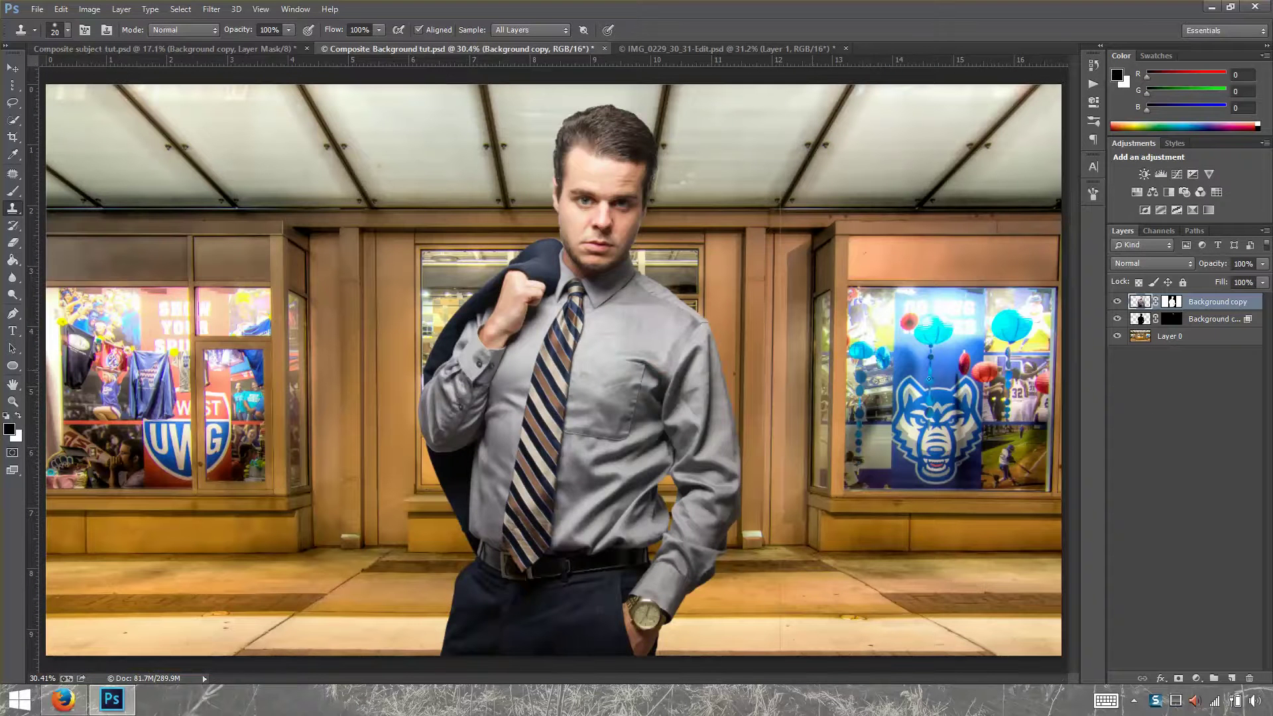
pyautogui.click(1144, 340)
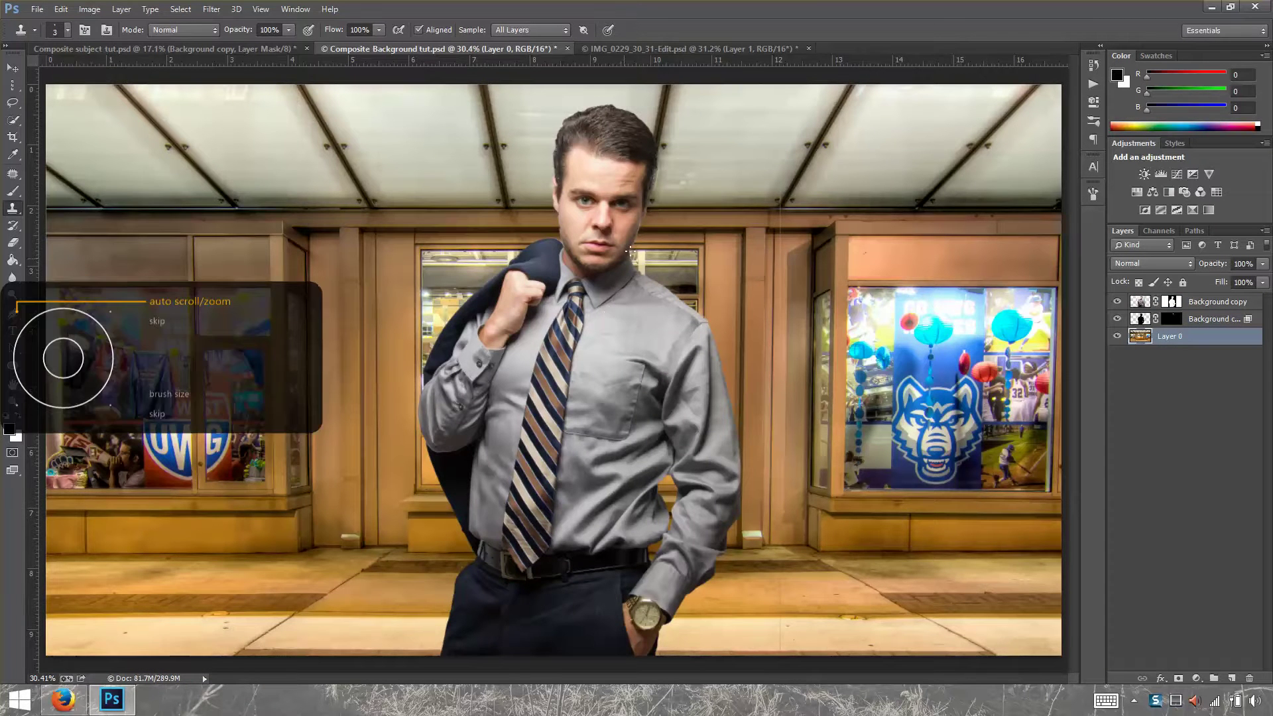
pyautogui.scroll(-3, 630, 250)
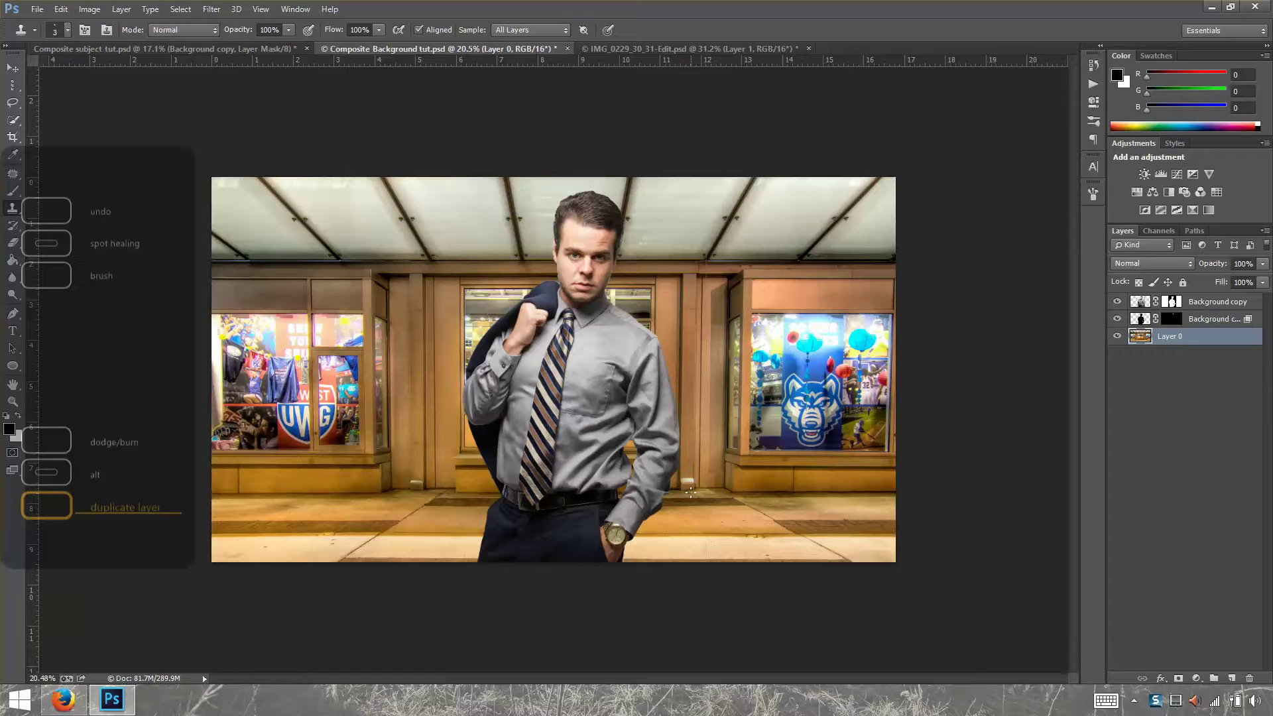
# Duplicate Layer 0, move the copy to the top, and apply Blur > Average to flatten it.
pyautogui.hotkey('ctrl', 'j')
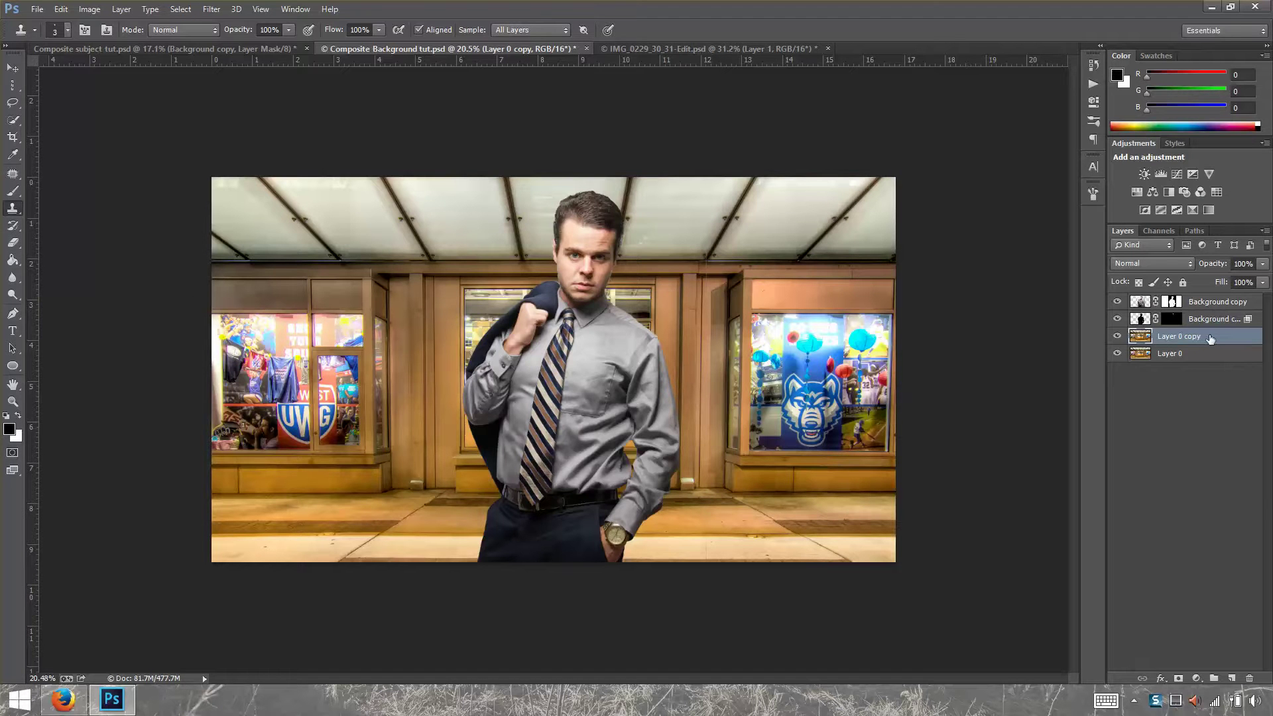
pyautogui.moveTo(1210, 341); pyautogui.dragTo(1215, 295)
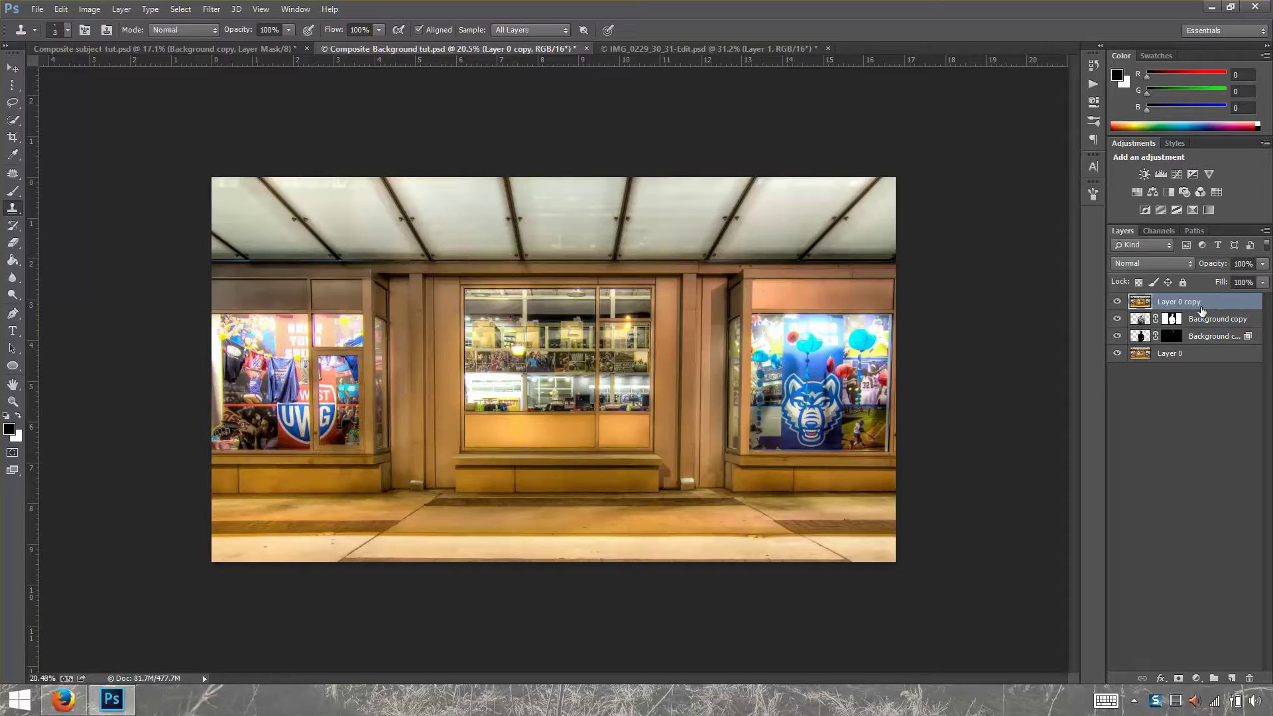
pyautogui.click(212, 11)
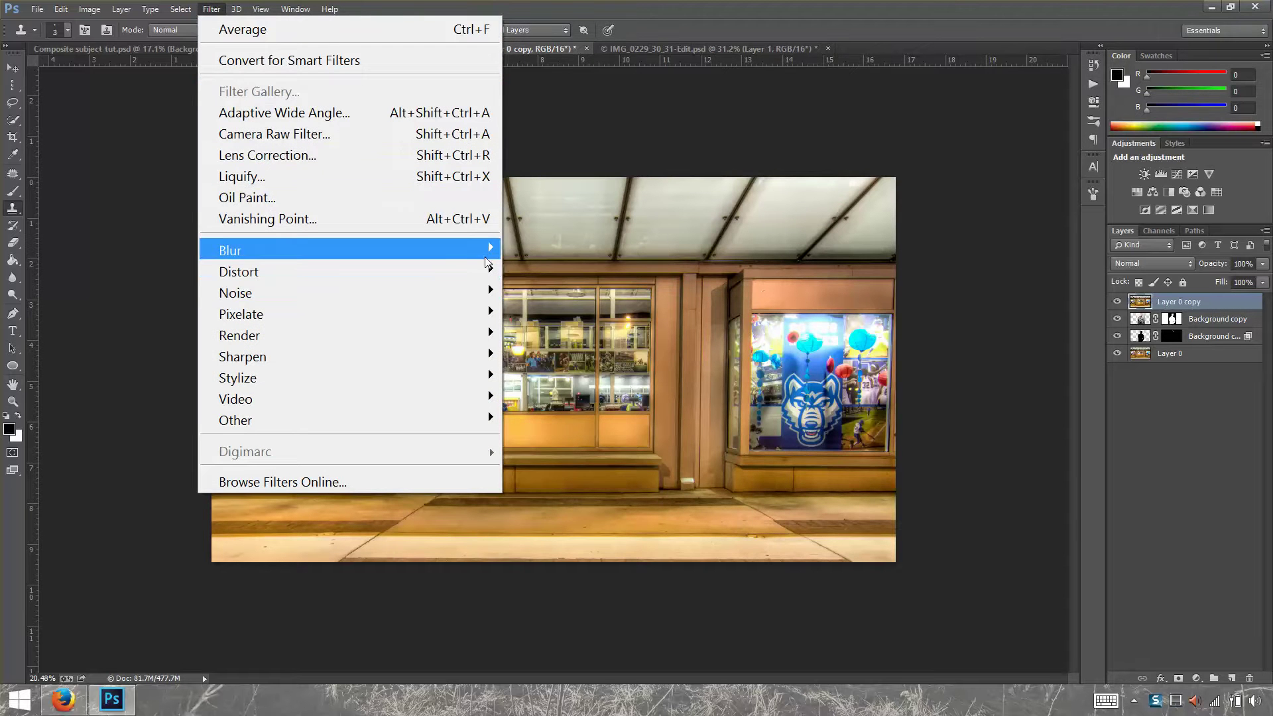
pyautogui.moveTo(491, 257)
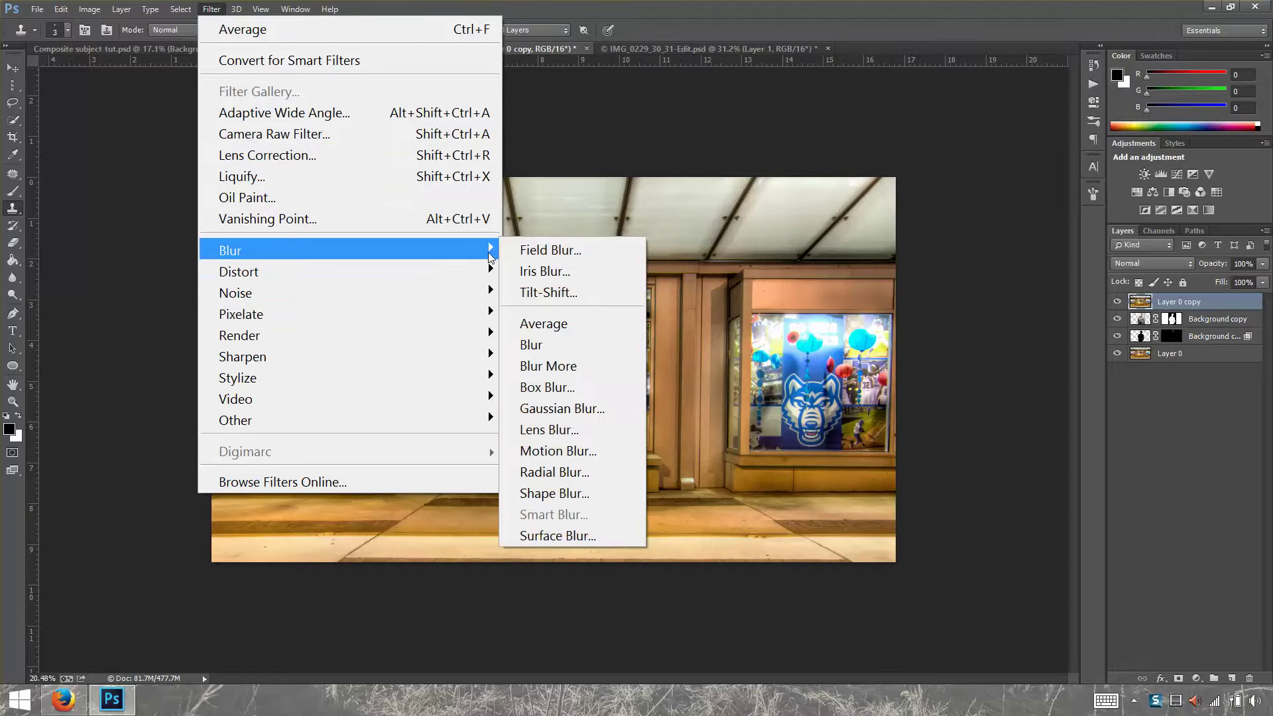
pyautogui.click(597, 324)
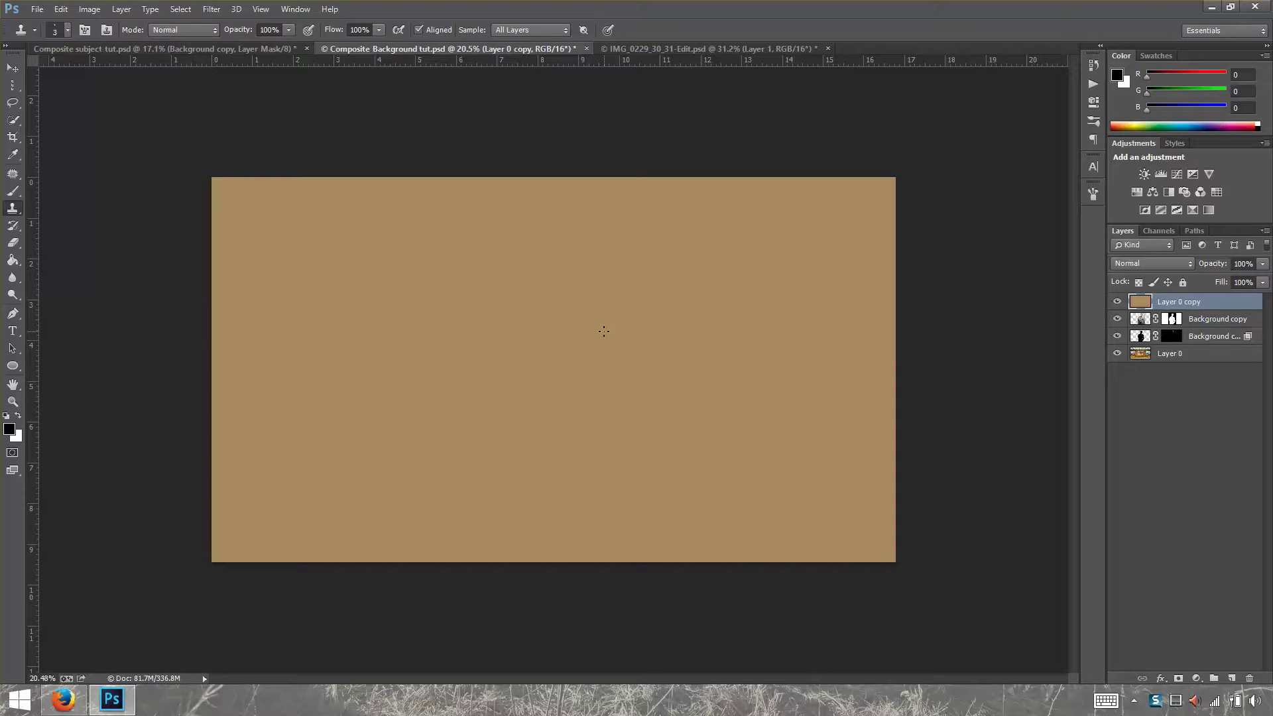
# Set the tan Layer 0 copy's blend mode to Soft Light.
pyautogui.click(1184, 263)
pyautogui.click(1182, 264)
pyautogui.click(1181, 265)
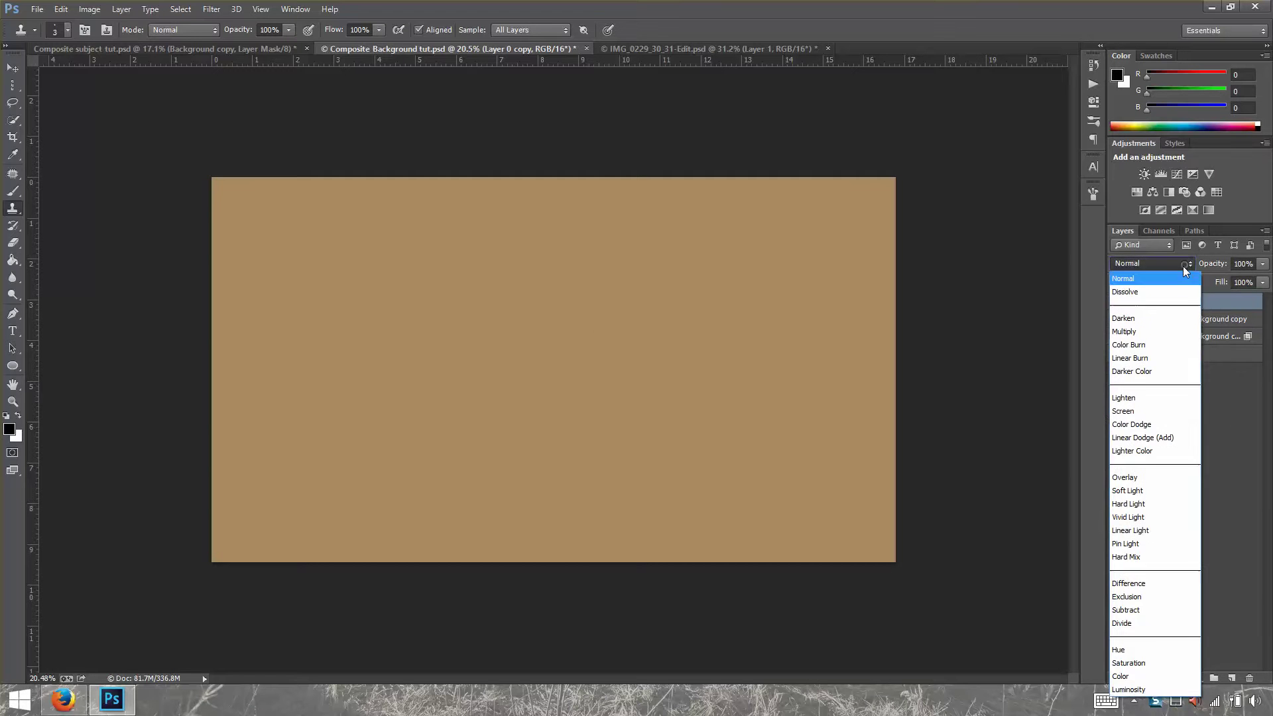
pyautogui.click(1155, 491)
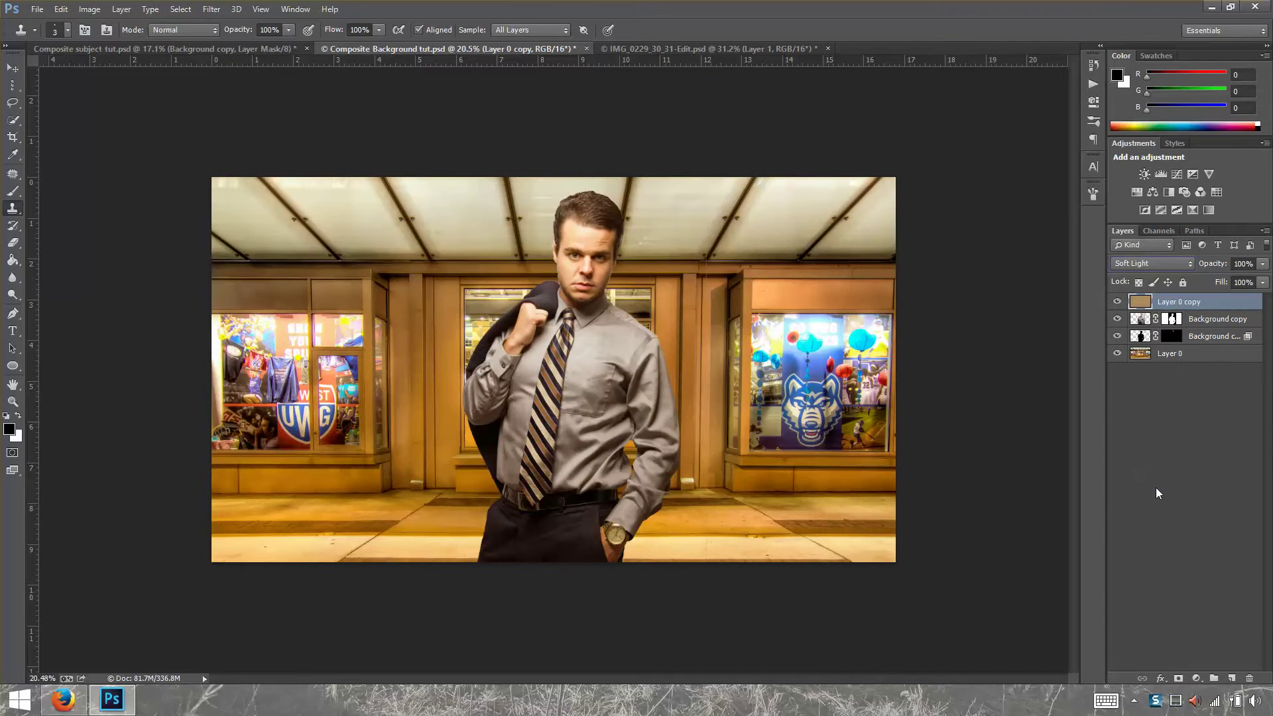
# Fit the image on screen and compare the composite with the man hidden and shown.
pyautogui.hotkey('ctrl', '0')
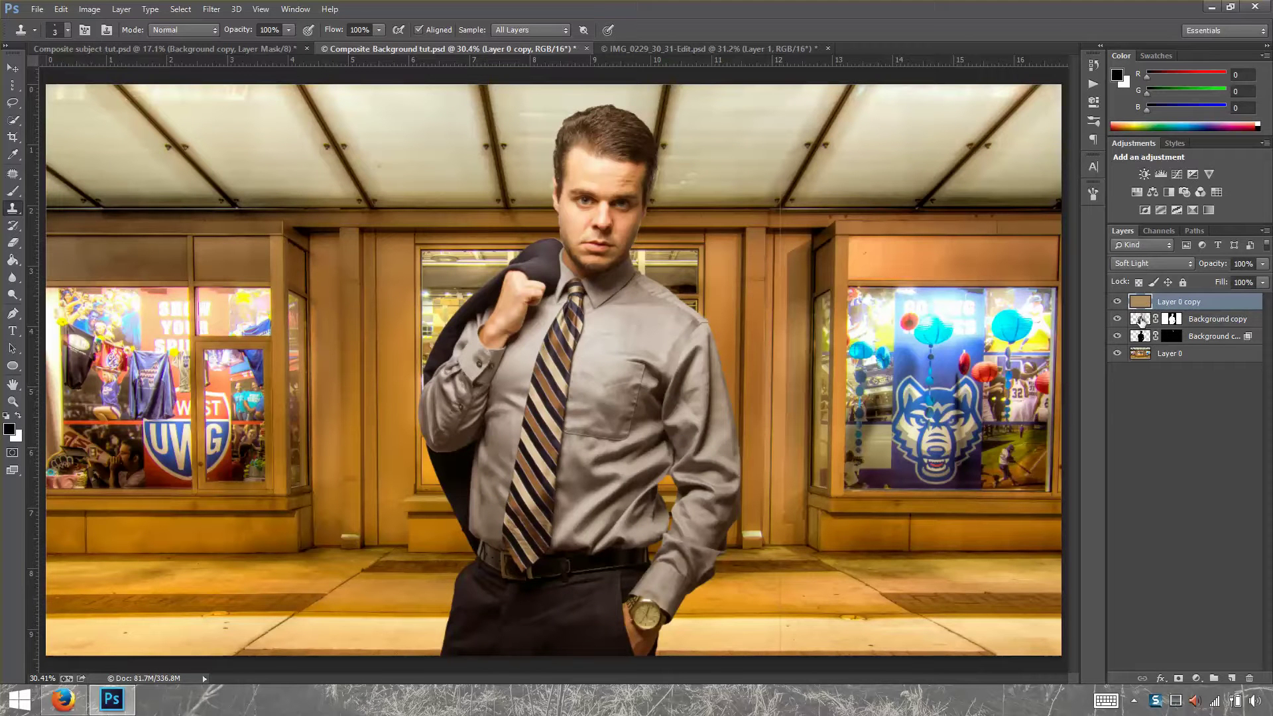
pyautogui.click(1117, 319)
pyautogui.click(1117, 319)
pyautogui.click(1143, 358)
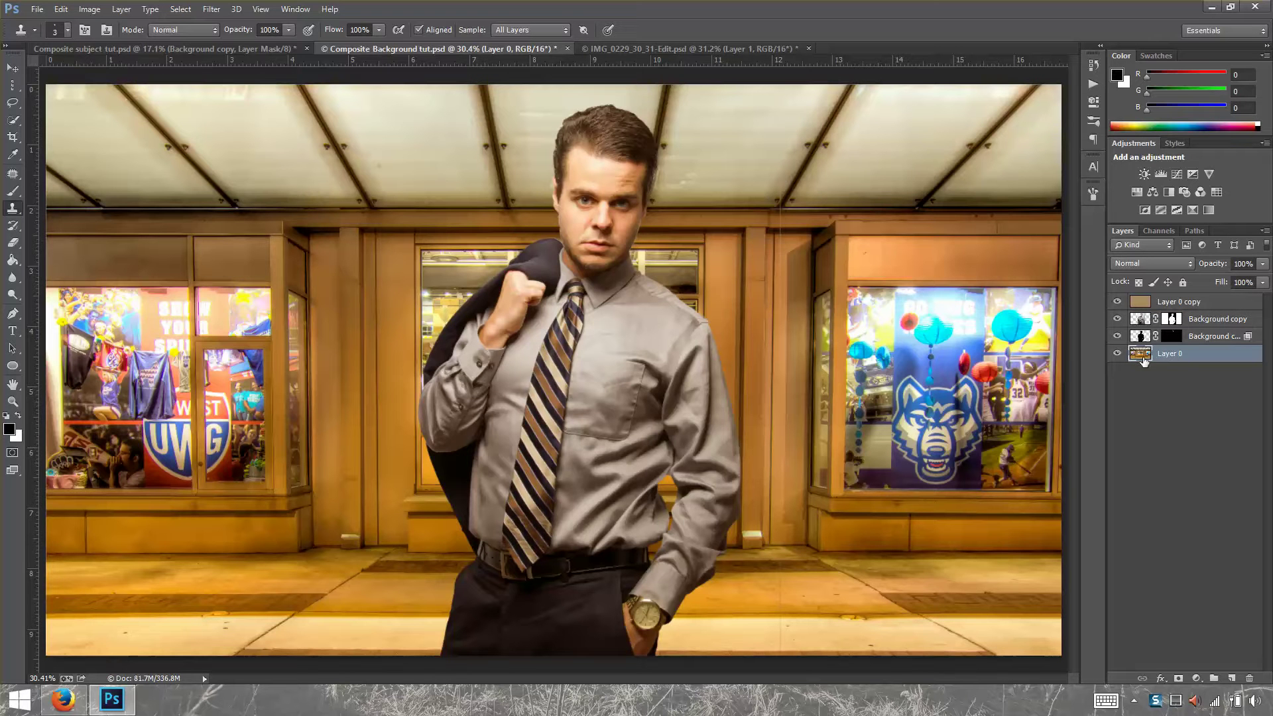
pyautogui.click(1150, 305)
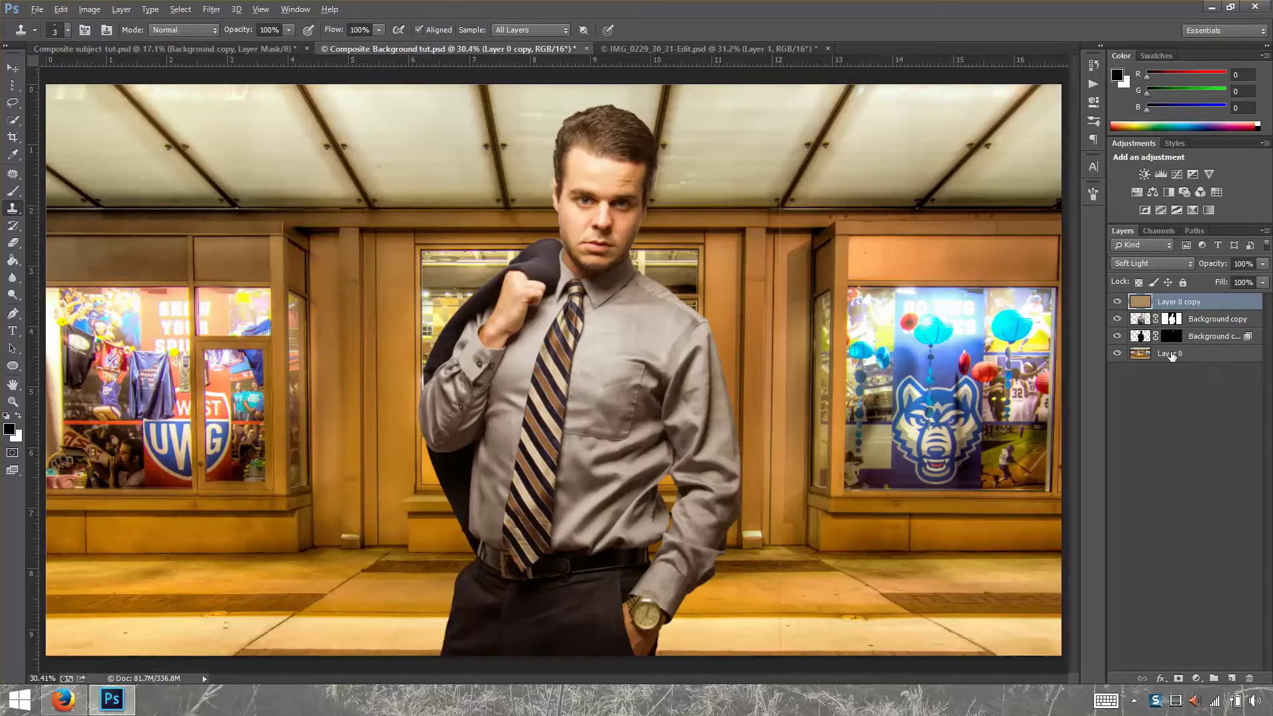
# Clip Layer 0 copy to the man's Background copy layer and compare the warm tint.
pyautogui.hotkey('ctrl', 'alt', 'g')
pyautogui.click(1118, 304)
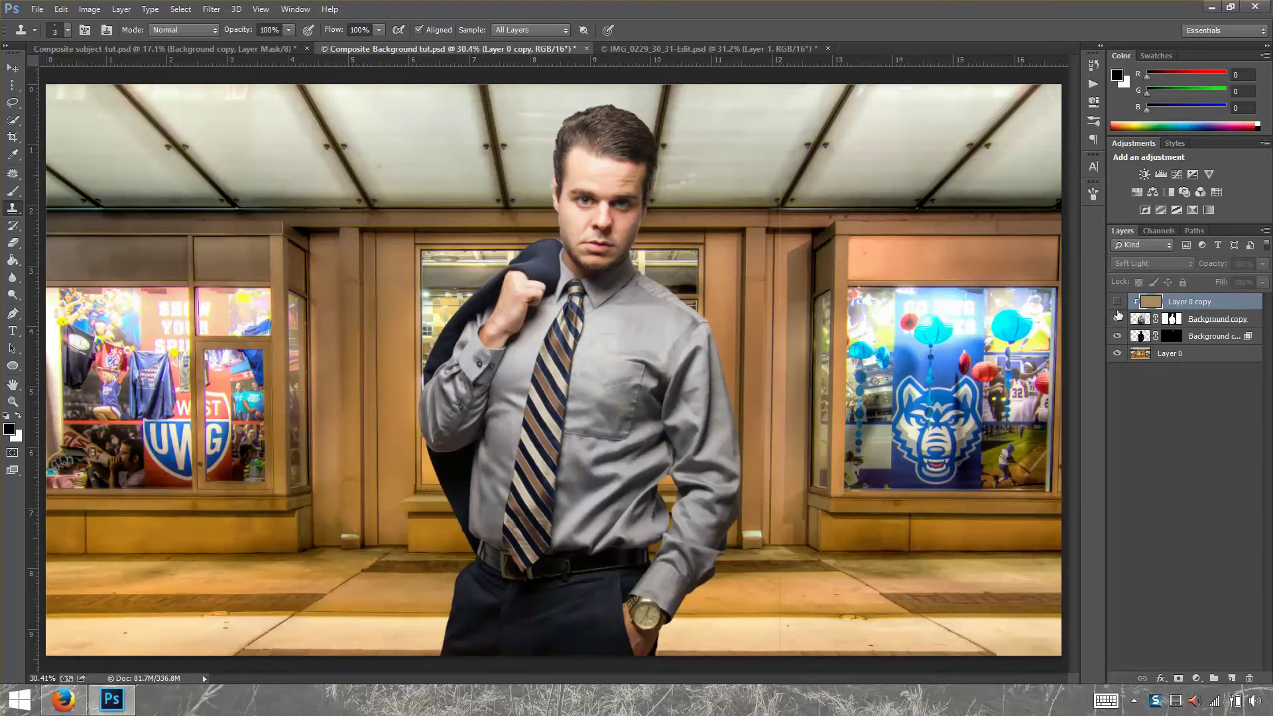
pyautogui.click(1117, 304)
pyautogui.click(1117, 304)
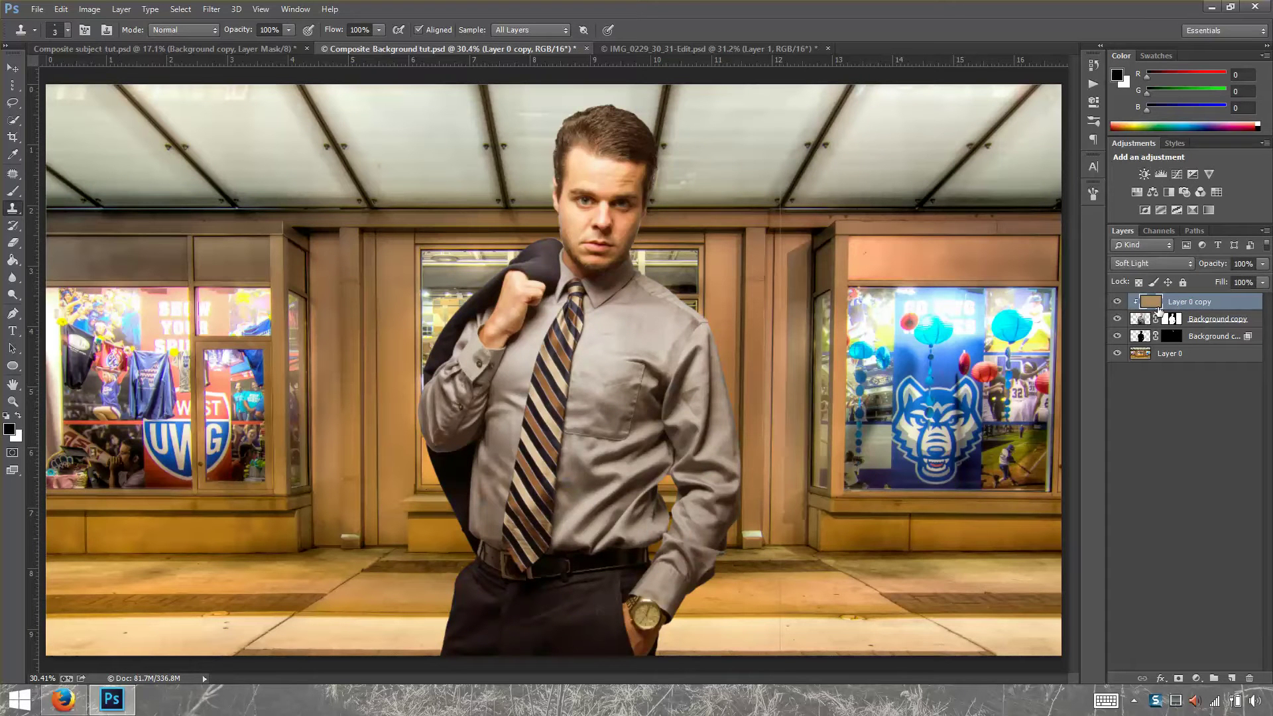
# Compare with the man's layer toggled, then lower the tan layer's opacity to 47%.
pyautogui.click(1118, 320)
pyautogui.click(1117, 320)
pyautogui.click(1118, 321)
pyautogui.click(1118, 321)
pyautogui.moveTo(1219, 267); pyautogui.dragTo(1189, 283)
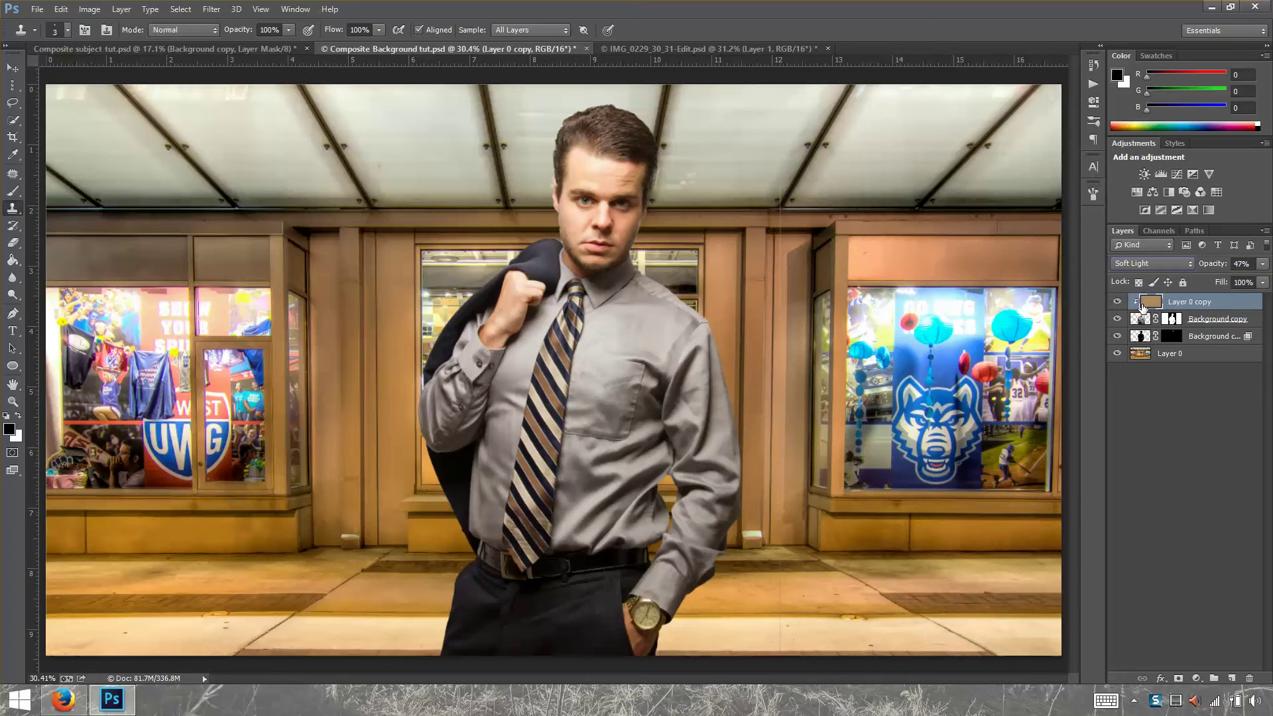